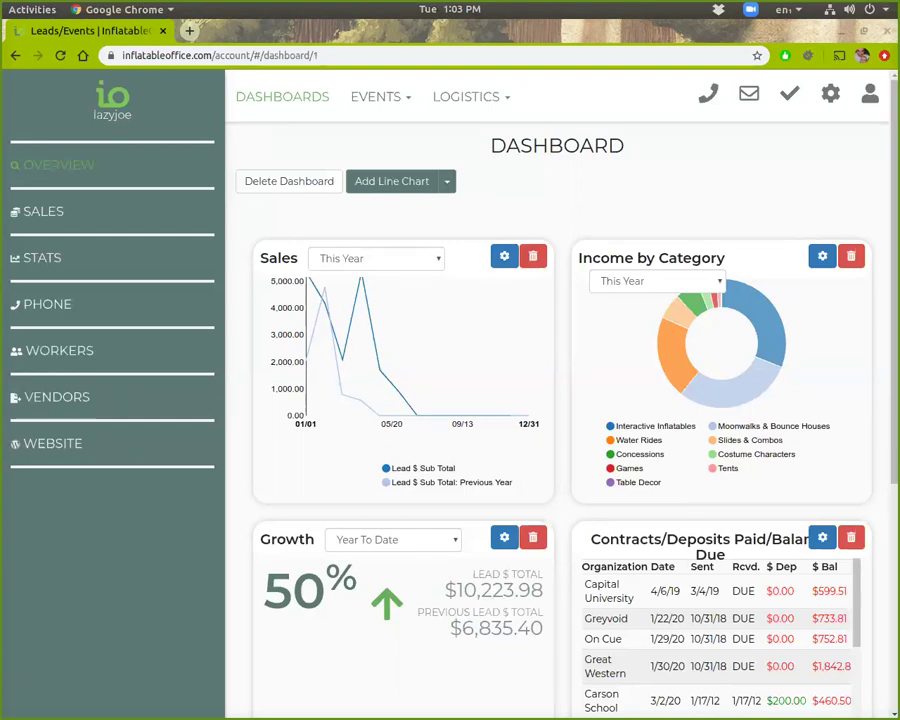
Create a ring schedule in the IO Phone Schedule settings for the account worker's cell number, with Display Number set to Customer
{"action": "left_click", "coordinate": [838, 98]}
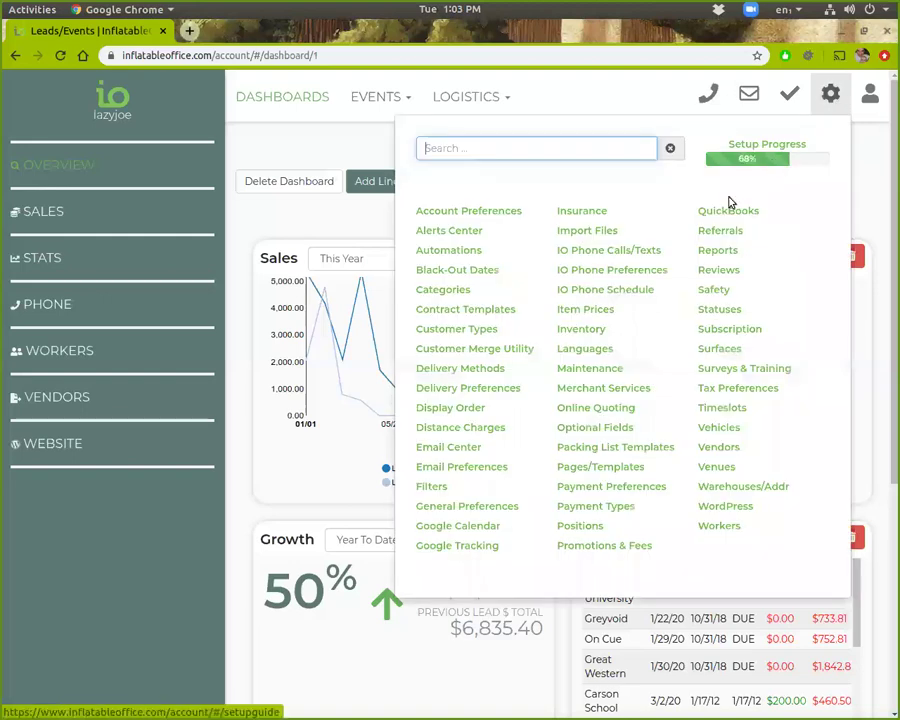
{"action": "left_click", "coordinate": [582, 292]}
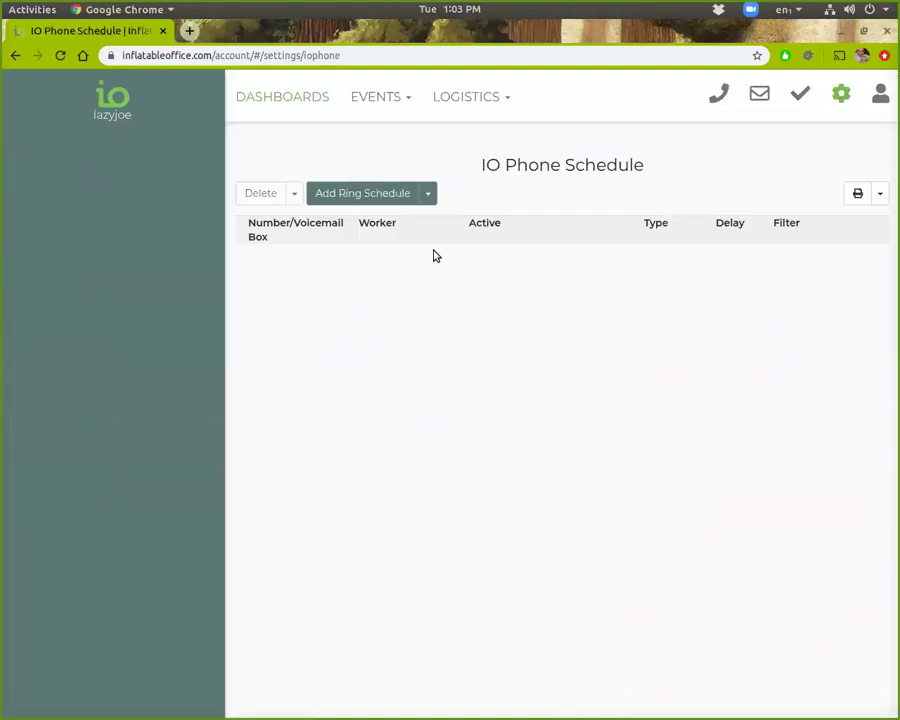
{"action": "left_click", "coordinate": [367, 196]}
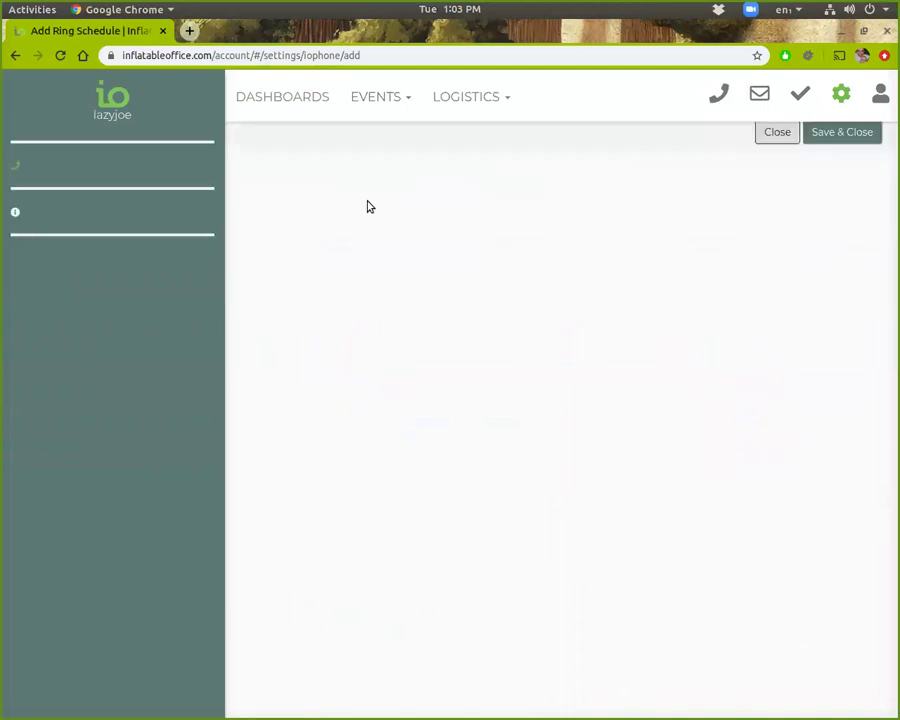
{"action": "left_click", "coordinate": [372, 186]}
{"action": "type", "text": "laz"}
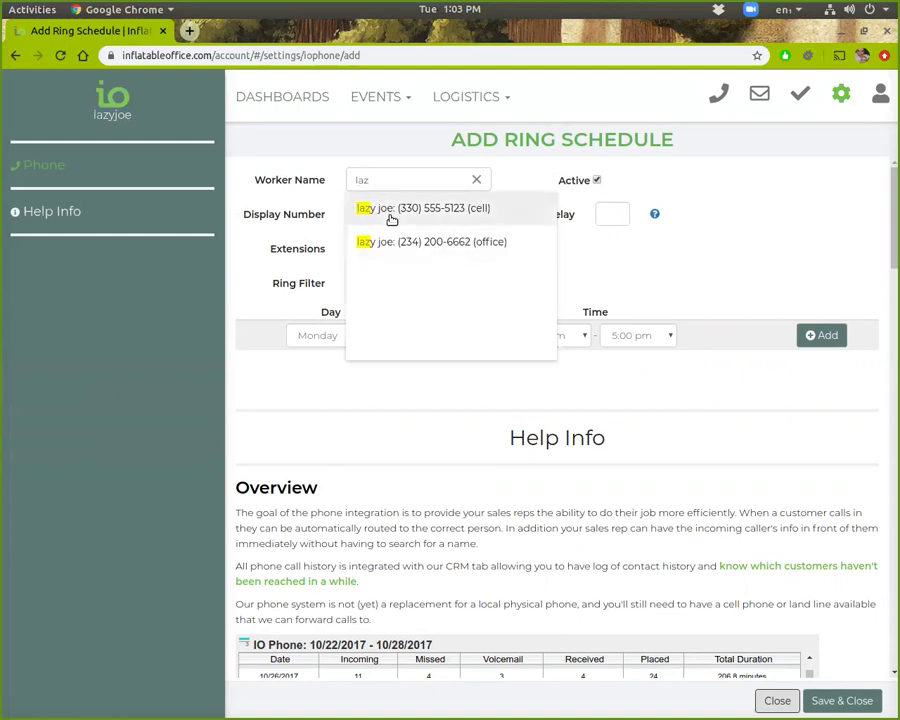
{"action": "left_click", "coordinate": [393, 212]}
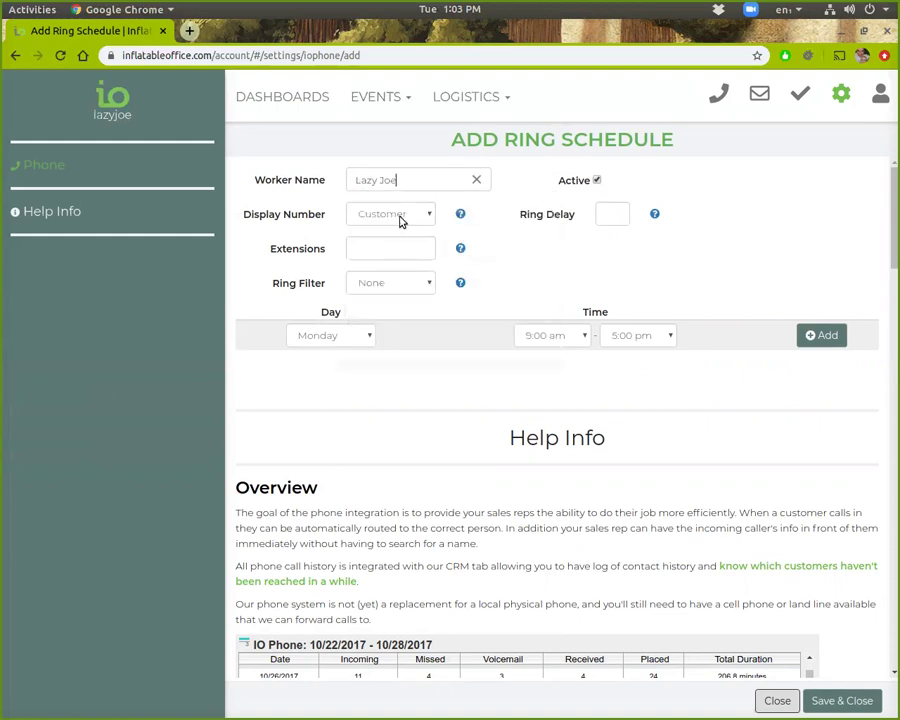
{"action": "left_click", "coordinate": [400, 221]}
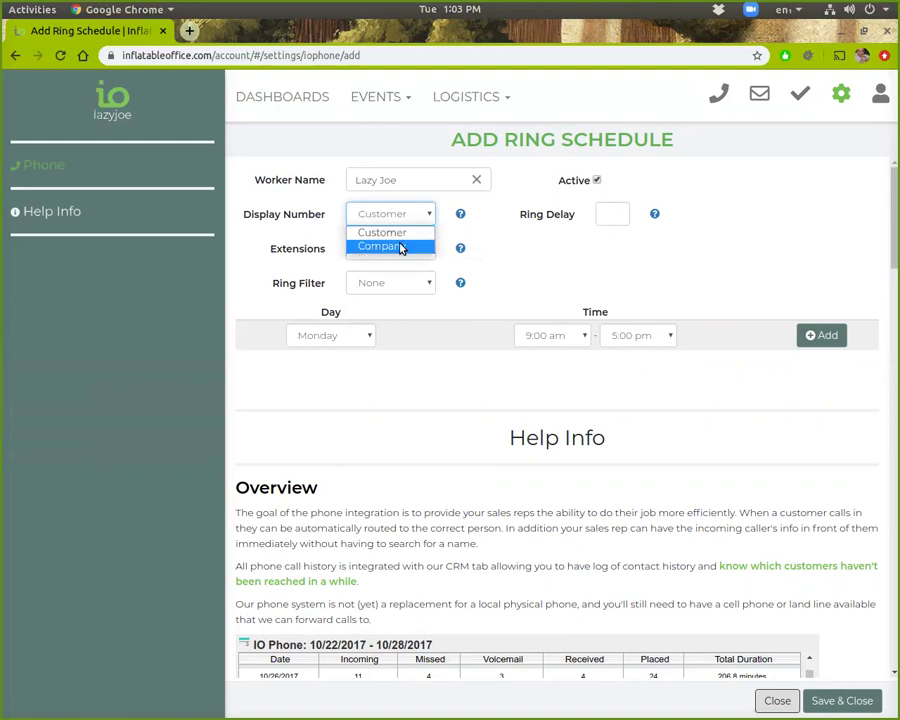
{"action": "left_click", "coordinate": [414, 230]}
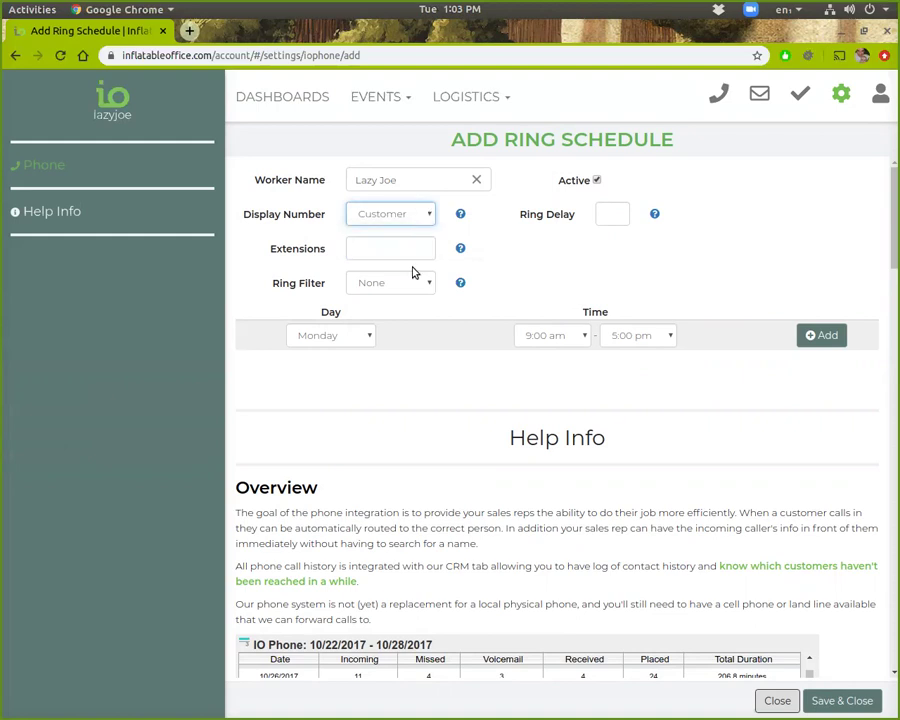
Add Monday and Tuesday shifts, each from 9:00 am to 5:00 pm, to the ring schedule
{"action": "left_click", "coordinate": [816, 336]}
{"action": "left_click", "coordinate": [343, 365]}
{"action": "left_click", "coordinate": [389, 397]}
{"action": "left_click", "coordinate": [816, 367]}
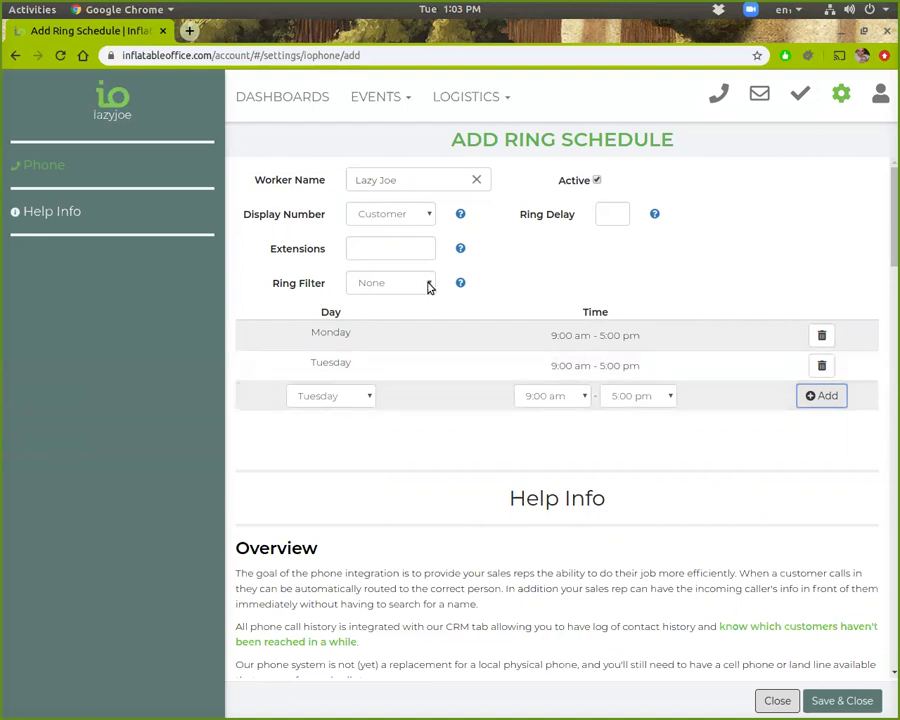
Set the ring delay to 10 and clear it again
{"action": "left_click", "coordinate": [610, 212]}
{"action": "type", "text": "10"}
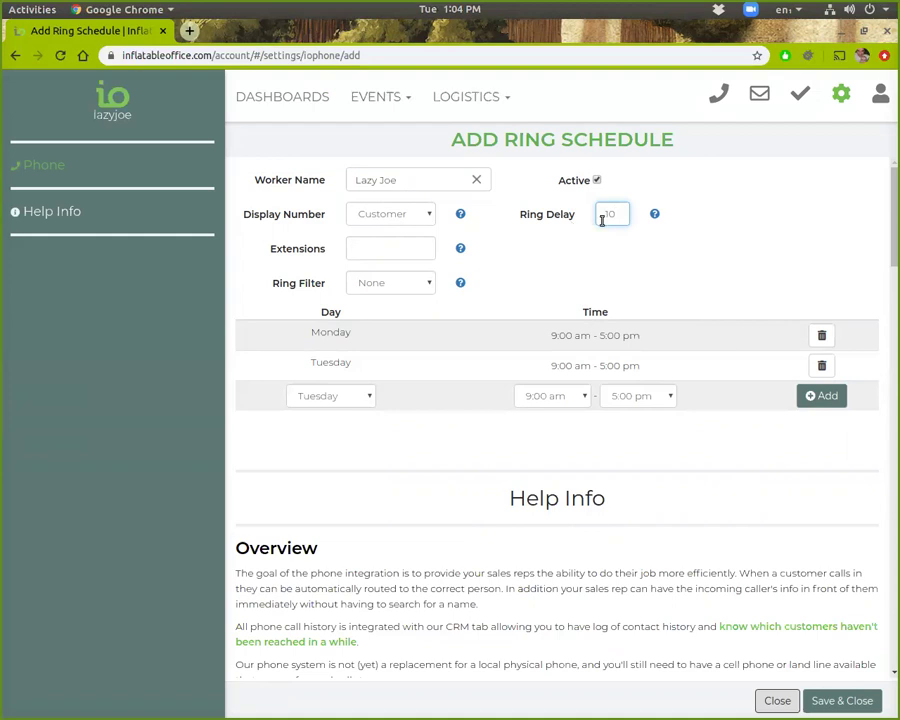
{"action": "double_click", "coordinate": [614, 216]}
{"action": "key", "text": "BackSpace"}
Set the ring filter to Ring when the number is found in a Sales Rep filter
{"action": "left_click", "coordinate": [408, 285]}
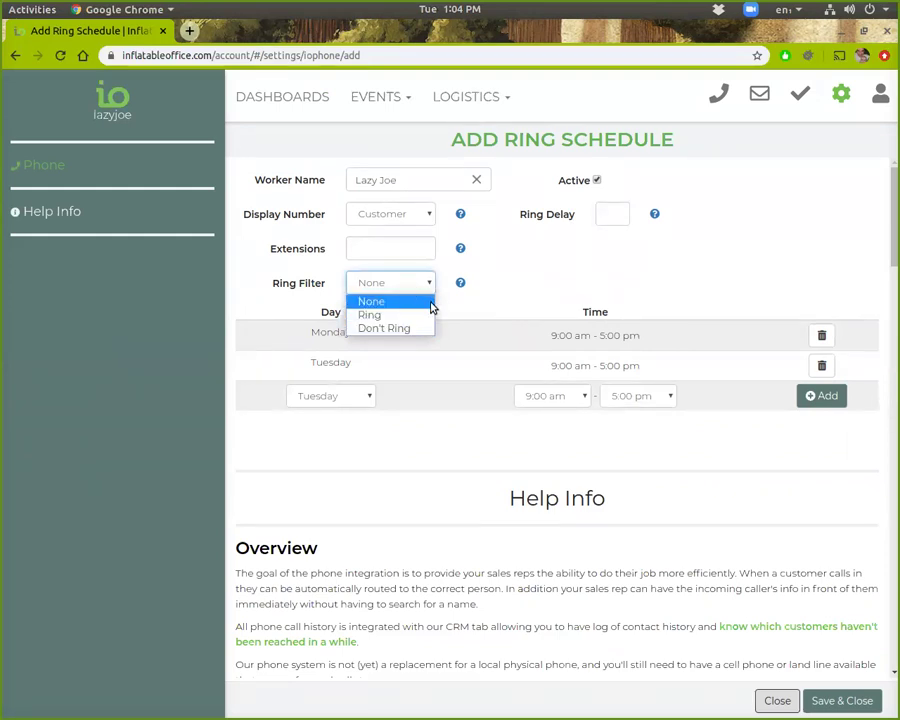
{"action": "left_click", "coordinate": [424, 315]}
{"action": "left_click", "coordinate": [662, 287]}
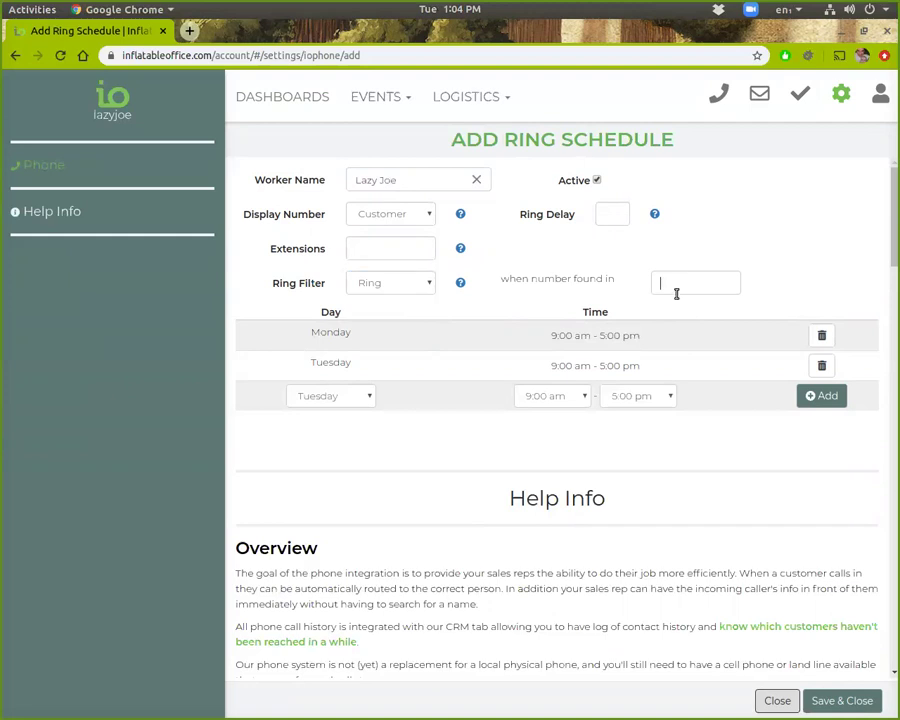
{"action": "type", "text": "sal"}
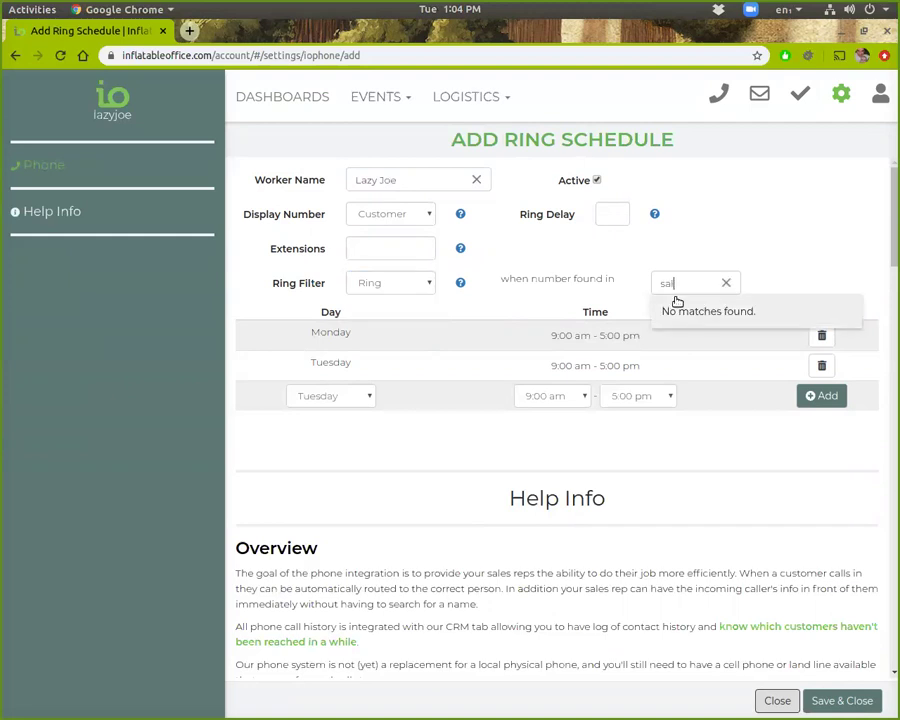
{"action": "left_click", "coordinate": [690, 344]}
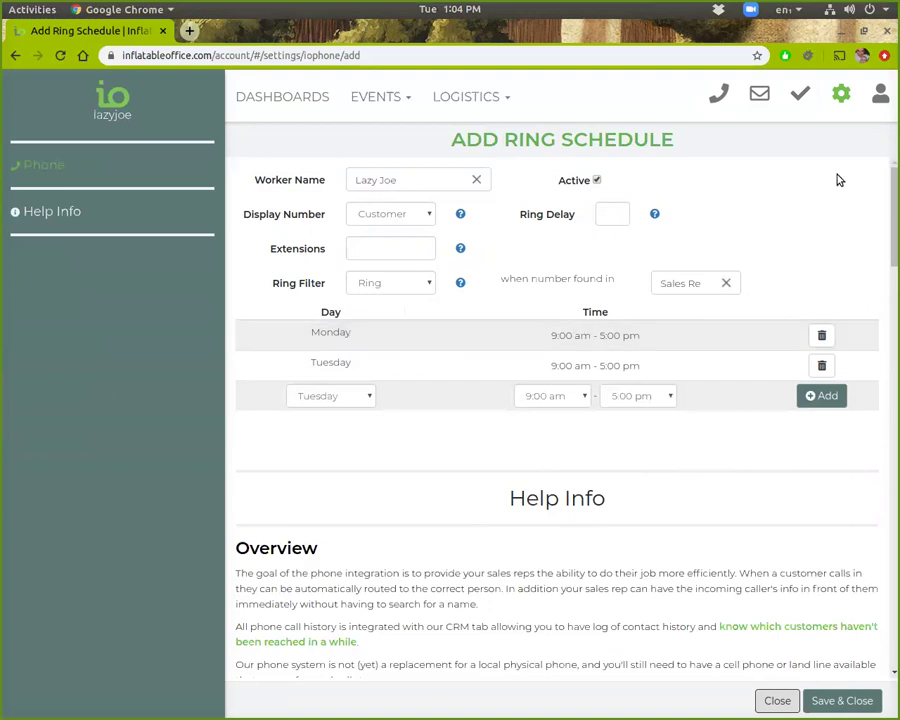
Leave the ring schedule unsaved and view a blank new-filter form in the Filters settings
{"action": "left_click", "coordinate": [841, 93]}
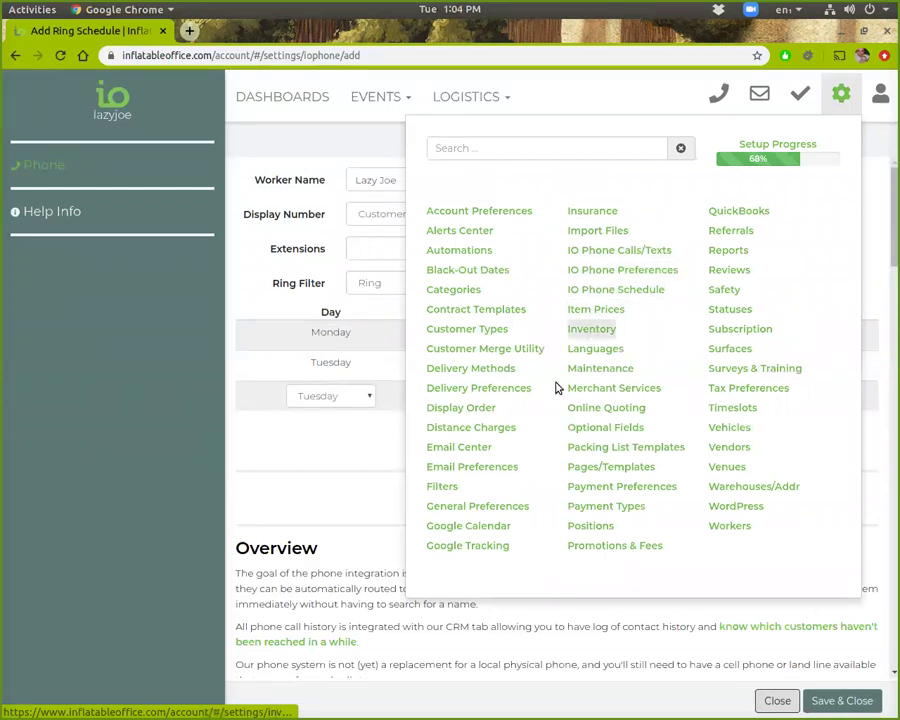
{"action": "left_click", "coordinate": [446, 486]}
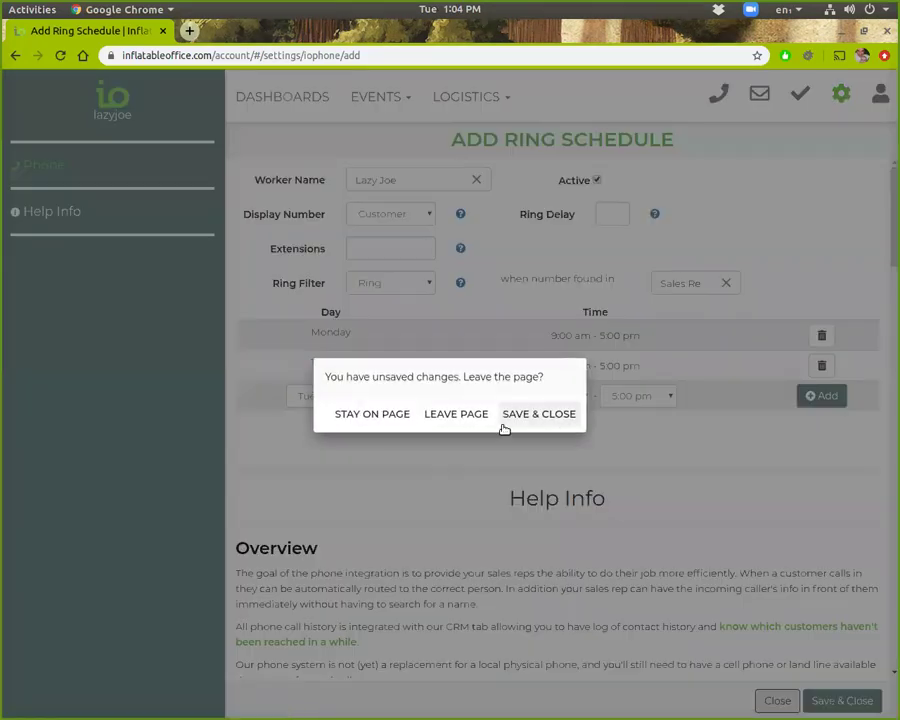
{"action": "left_click", "coordinate": [457, 416]}
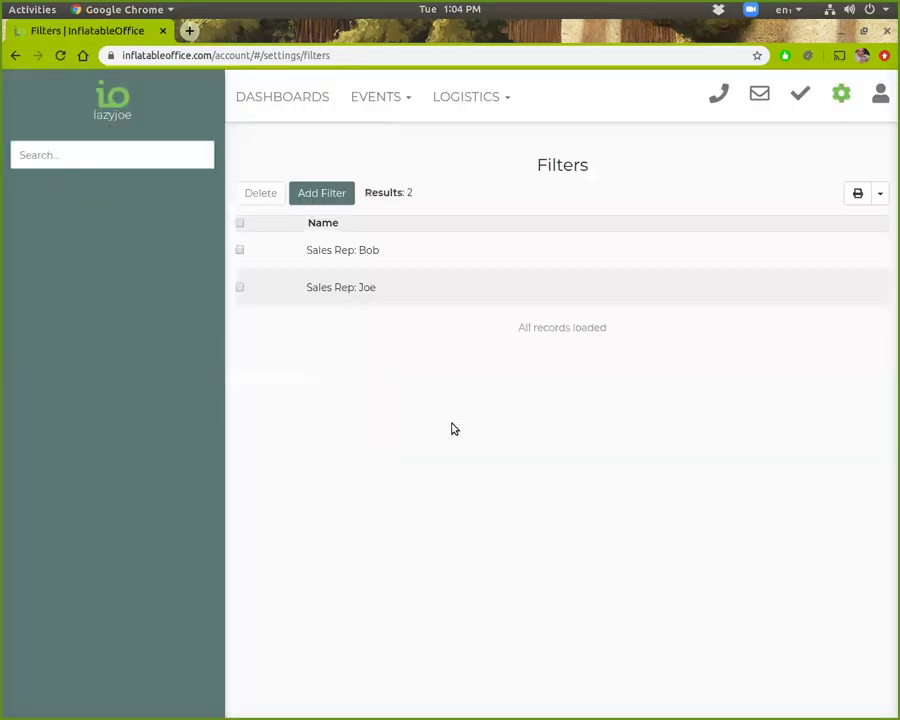
{"action": "left_click", "coordinate": [322, 192]}
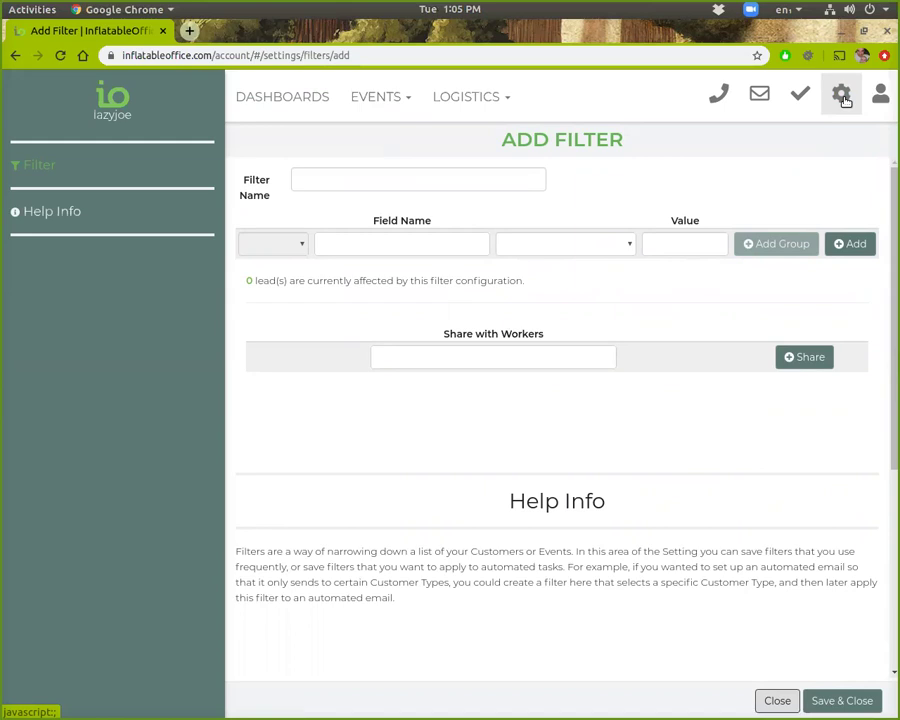
{"action": "left_click", "coordinate": [778, 700]}
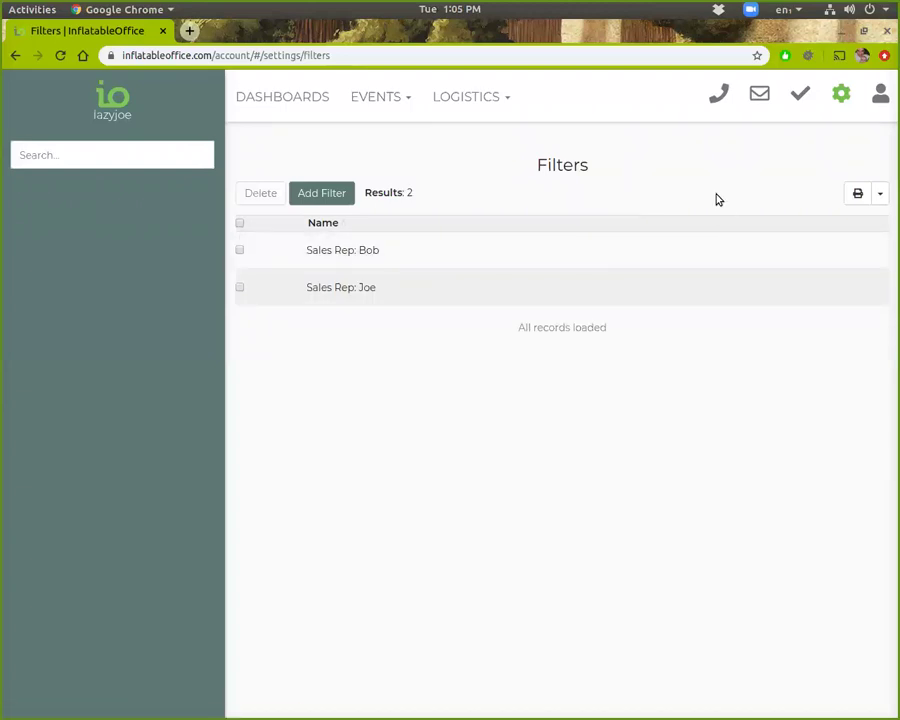
Show the phone dialer and open the first contracted lead in the Leads/Events list
{"action": "left_click", "coordinate": [718, 94]}
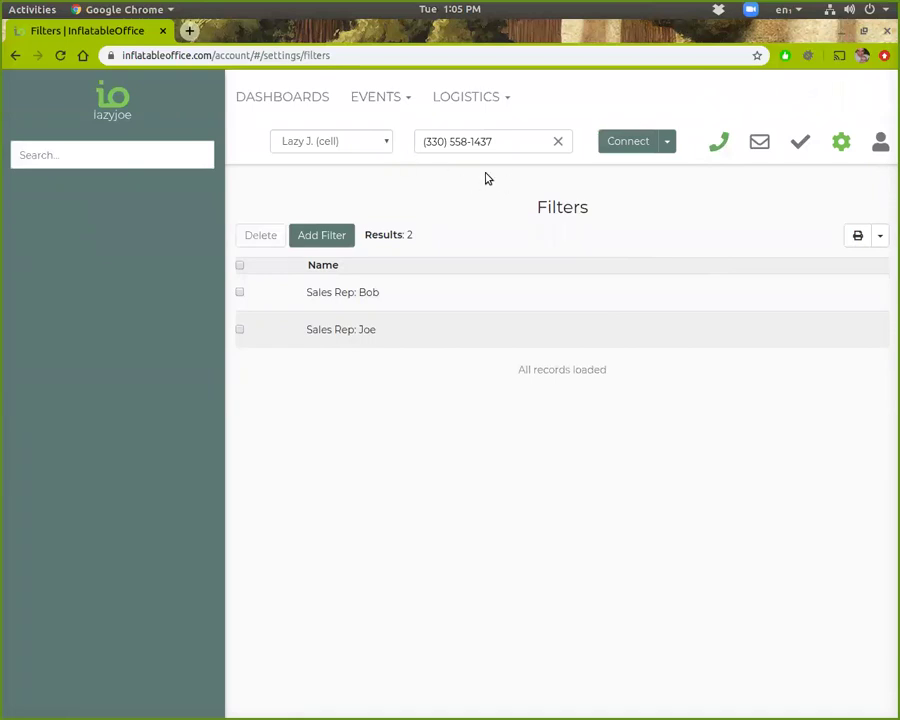
{"action": "left_click", "coordinate": [394, 104]}
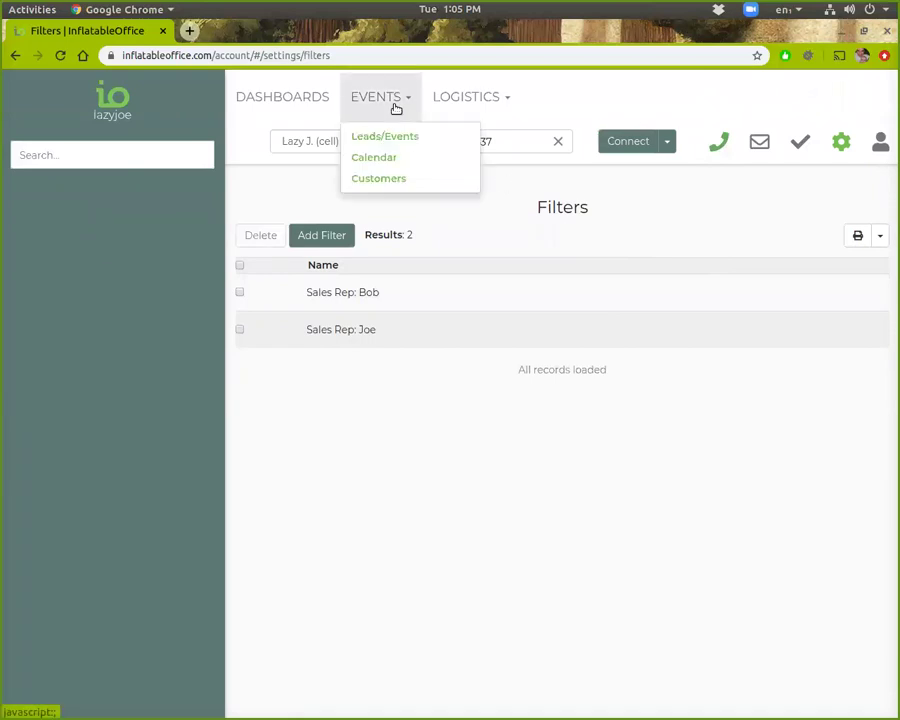
{"action": "left_click", "coordinate": [391, 135]}
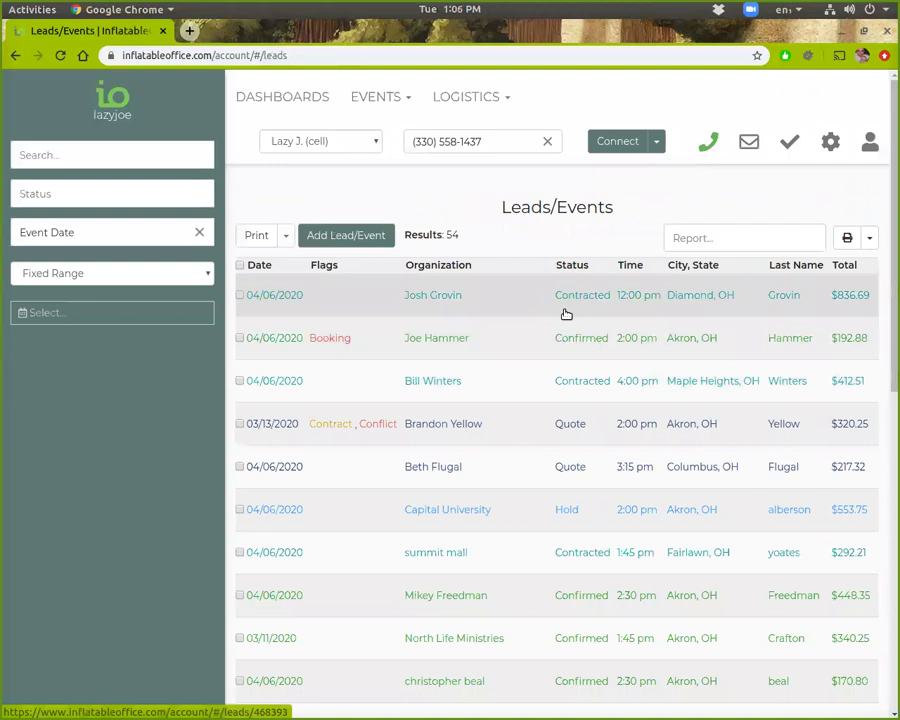
{"action": "left_click", "coordinate": [558, 300]}
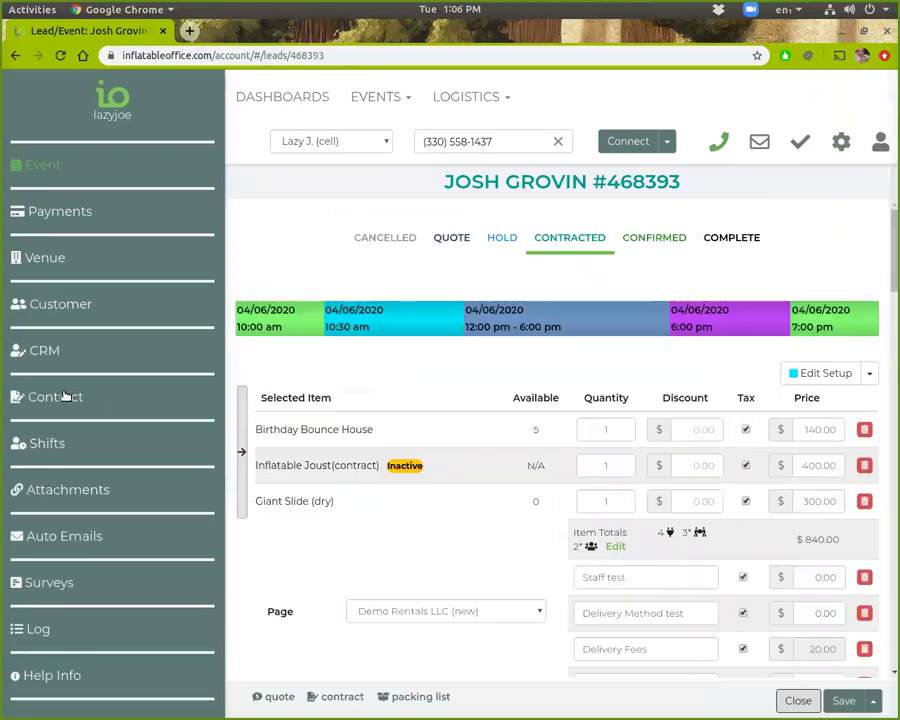
Load the customer's work number from the lead's customer details into the dialer
{"action": "left_click", "coordinate": [63, 396]}
{"action": "left_click", "coordinate": [62, 310]}
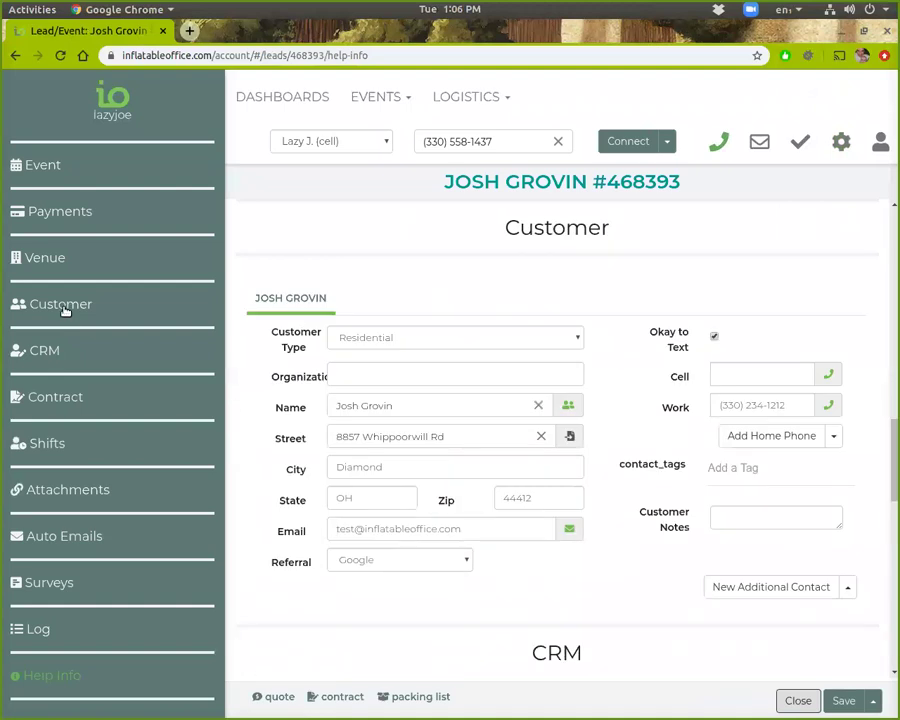
{"action": "left_click", "coordinate": [826, 405]}
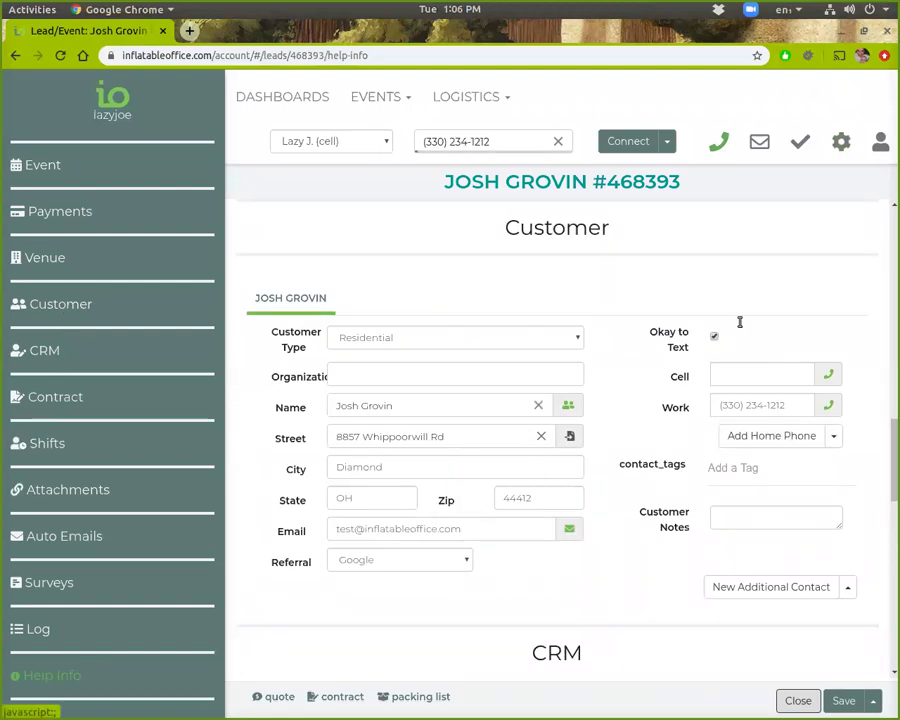
Fill the dialer with the number of a customer found by name, and clear it again
{"action": "left_click", "coordinate": [558, 141]}
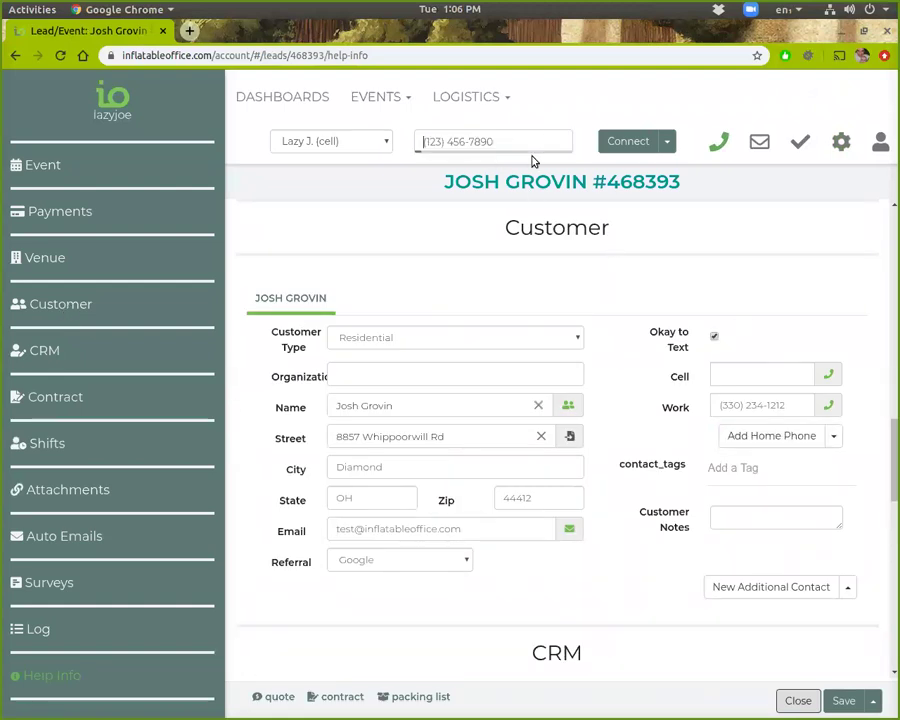
{"action": "type", "text": "rand"}
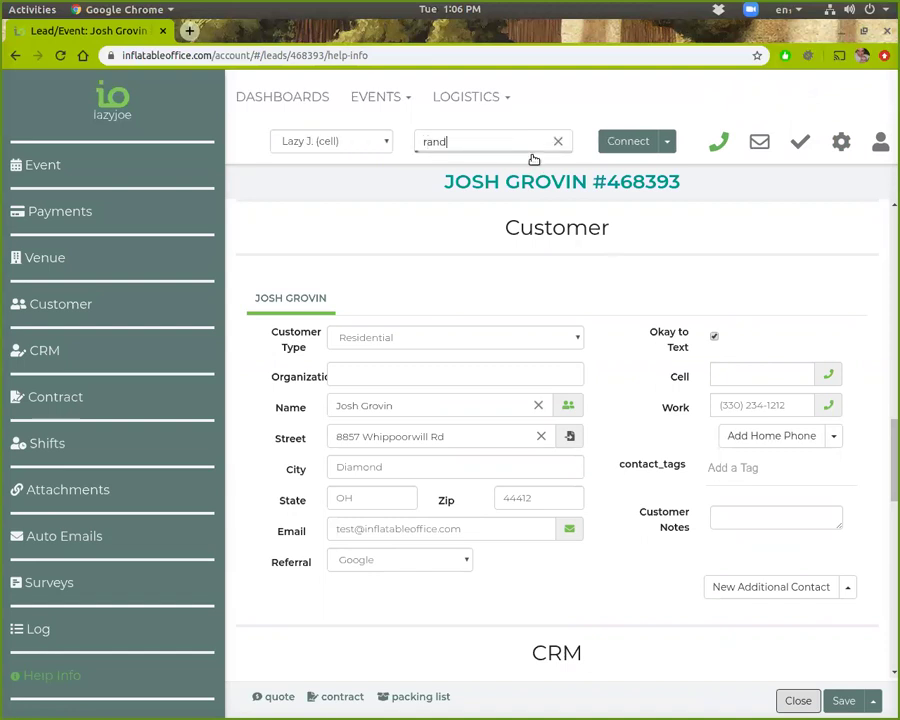
{"action": "left_click", "coordinate": [508, 179]}
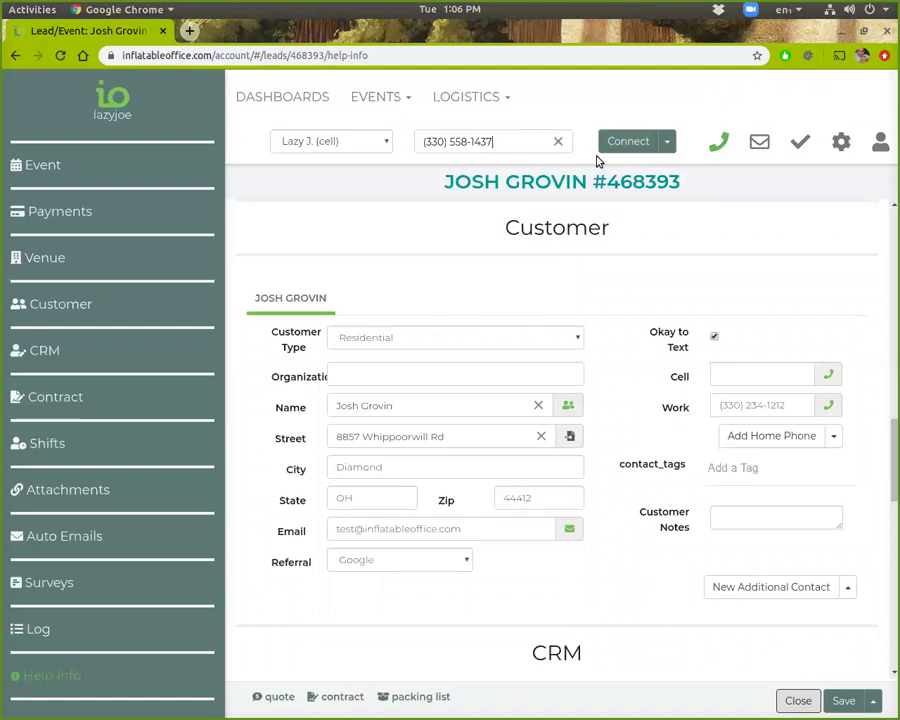
{"action": "left_click", "coordinate": [560, 142]}
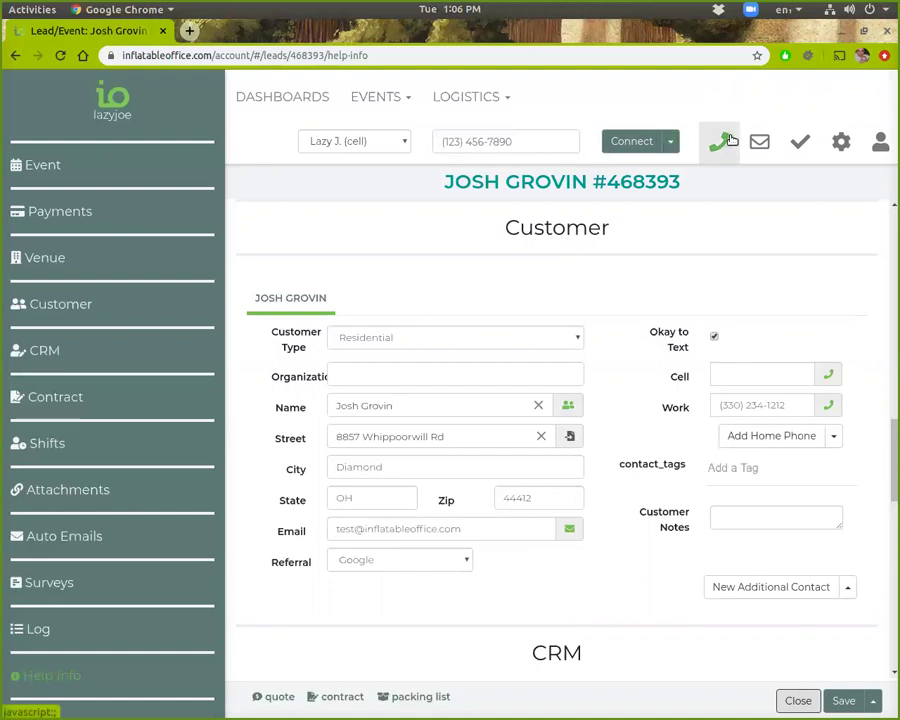
{"action": "left_click", "coordinate": [722, 141]}
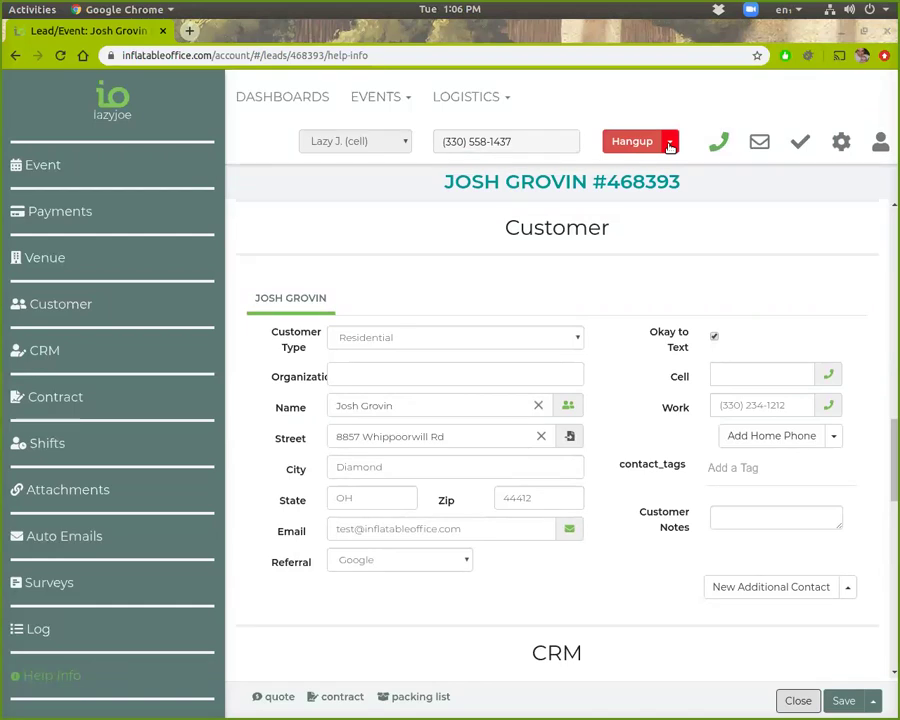
Open the caller's existing lead from the options of the active call
{"action": "left_click", "coordinate": [670, 143]}
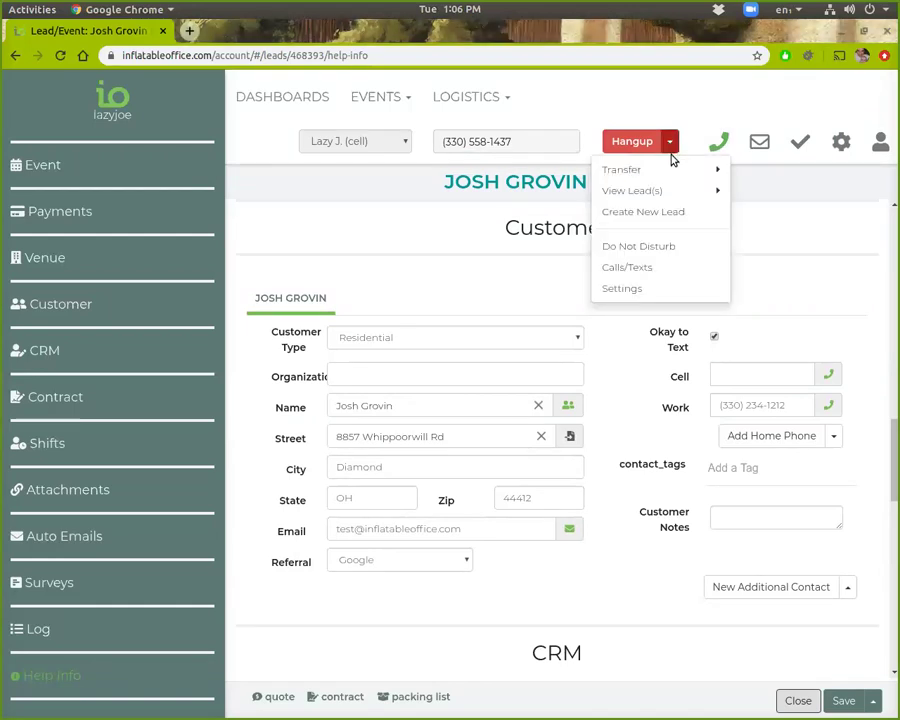
{"action": "mouse_move", "coordinate": [675, 190]}
{"action": "left_click", "coordinate": [767, 201]}
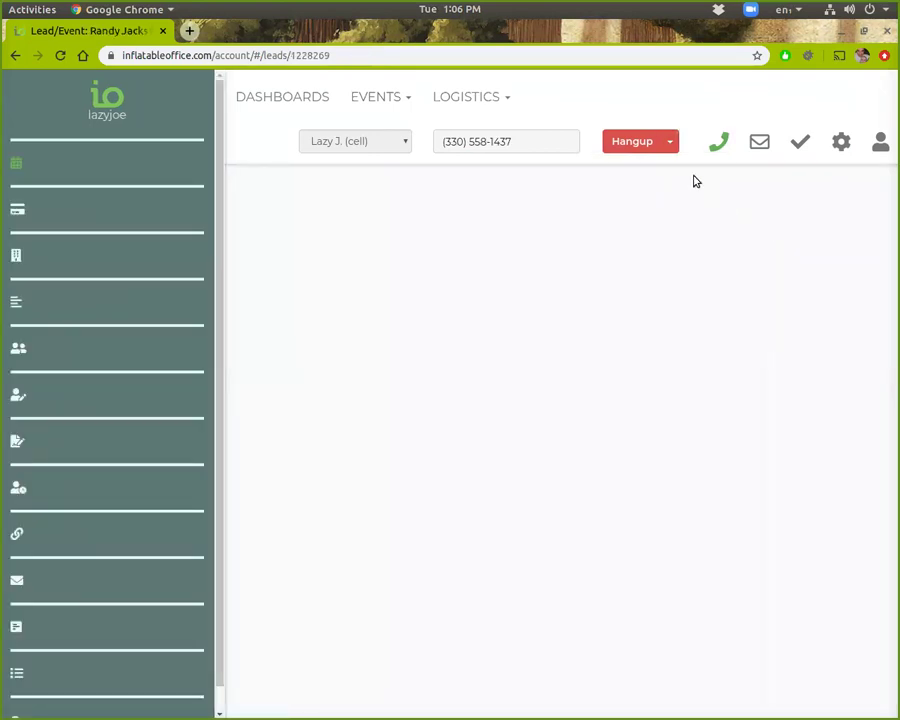
Review the active call's lead and transfer options, and view the customer details of the caller's lead
{"action": "left_click", "coordinate": [672, 145]}
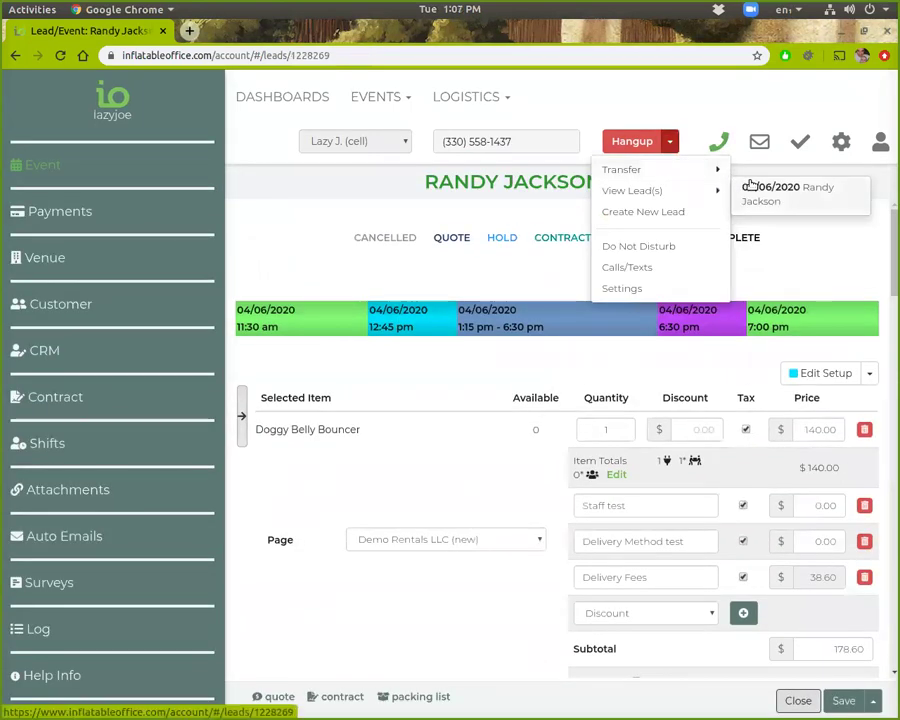
{"action": "mouse_move", "coordinate": [704, 171]}
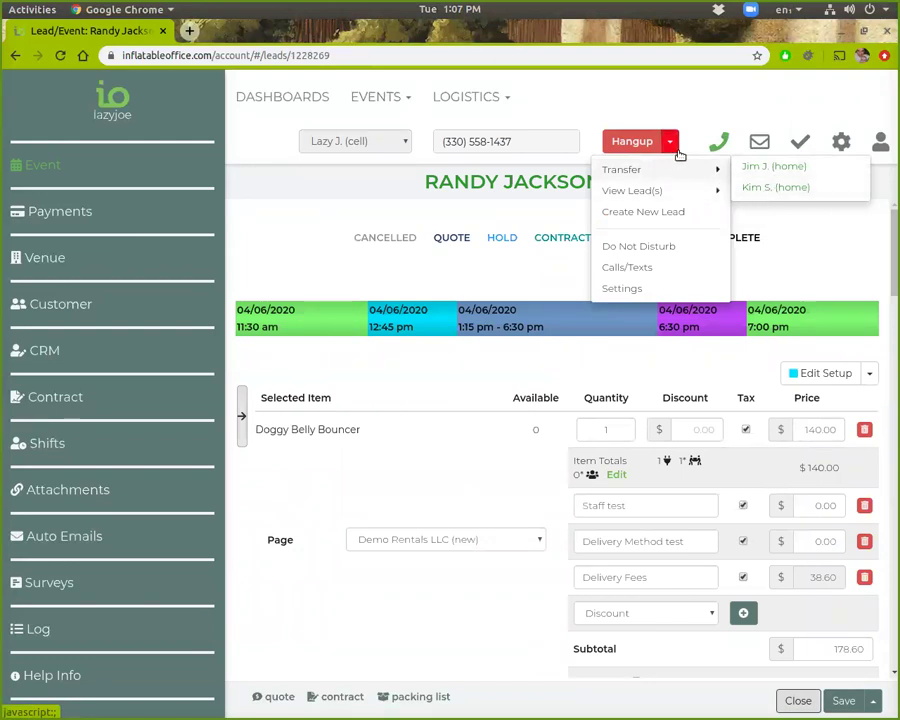
{"action": "left_click", "coordinate": [670, 142]}
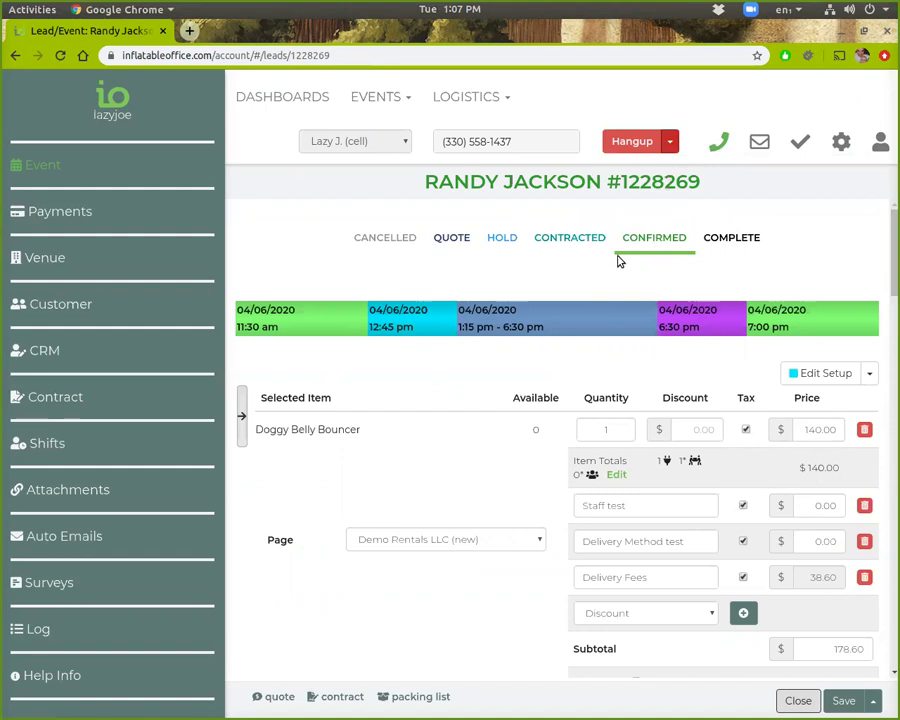
{"action": "left_click", "coordinate": [50, 310]}
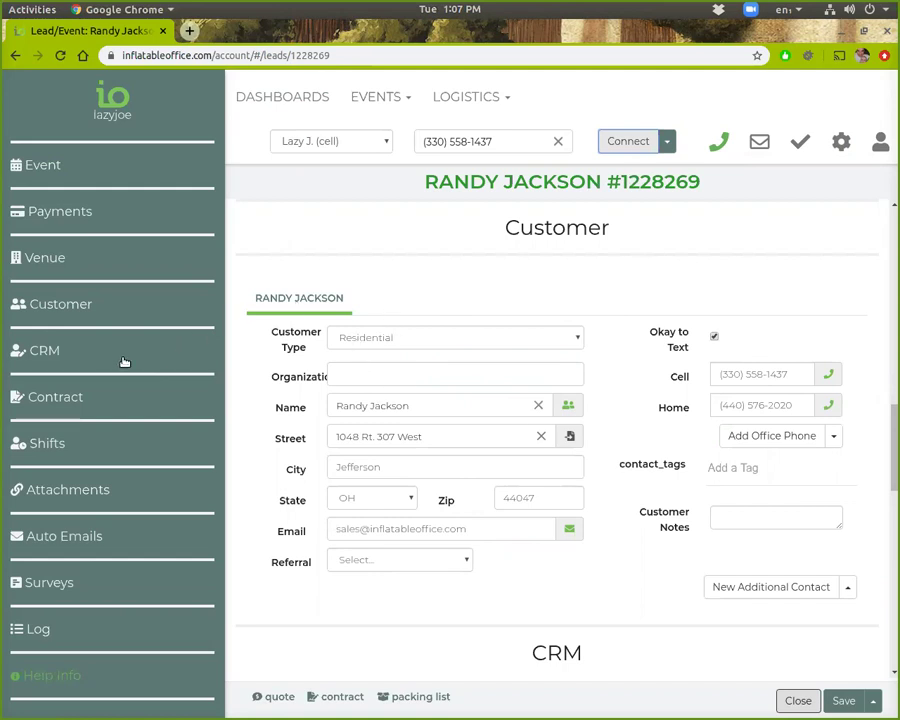
Review the caller's contact history in the lead's CRM section, including the Last Contact Attempt and Last Customer Action dates
{"action": "left_click", "coordinate": [66, 348]}
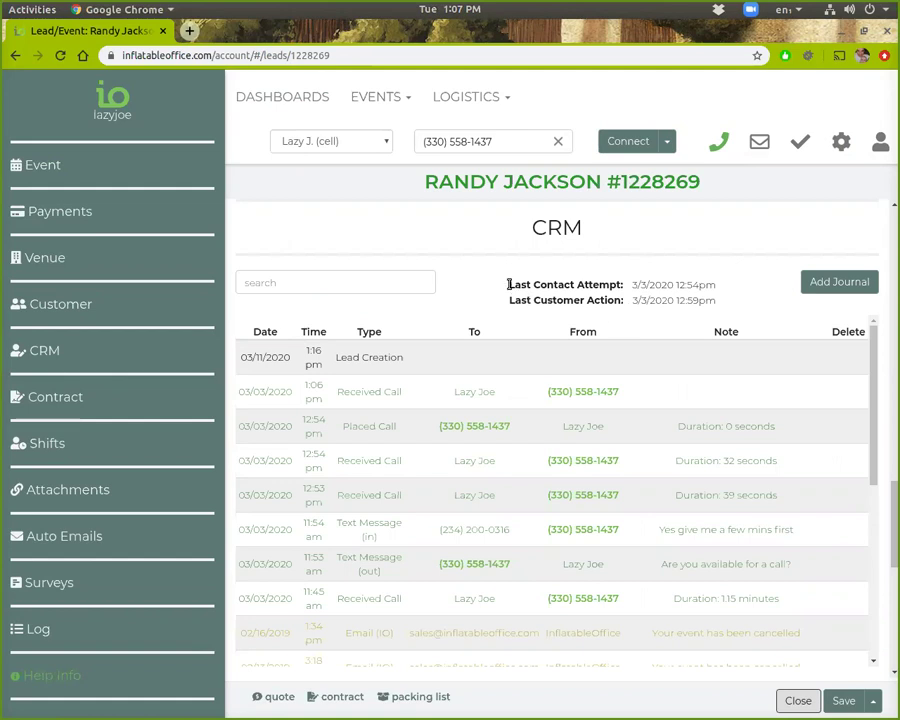
{"action": "left_click_drag", "start_coordinate": [524, 285], "coordinate": [625, 288]}
{"action": "left_click", "coordinate": [612, 297]}
Browse the date filter options of the Leads/Events list, such as Last Contact Date and Last Activity Date
{"action": "left_click", "coordinate": [361, 108]}
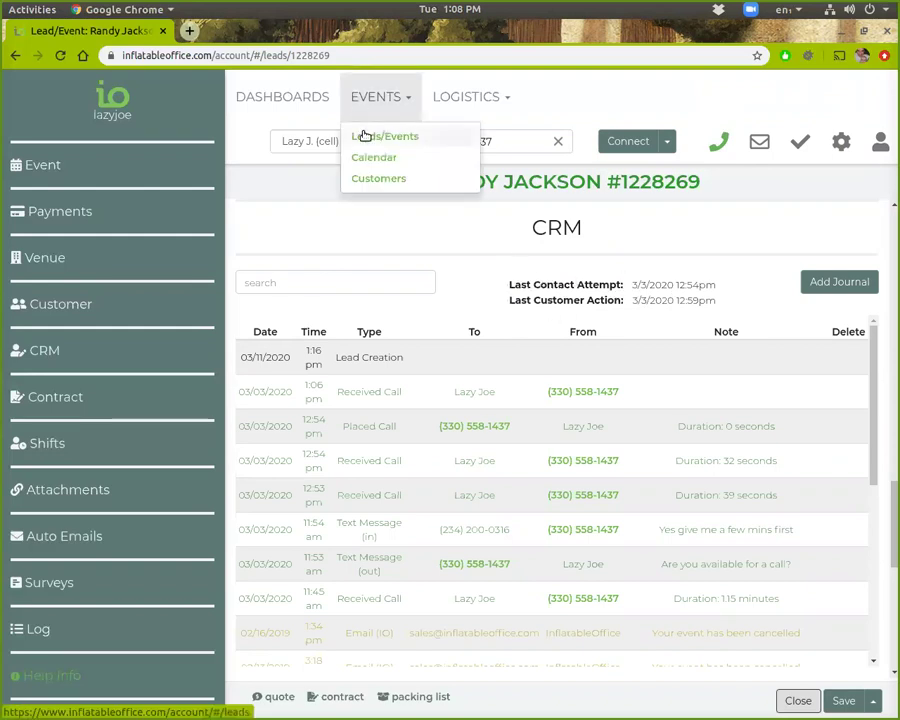
{"action": "left_click", "coordinate": [364, 135]}
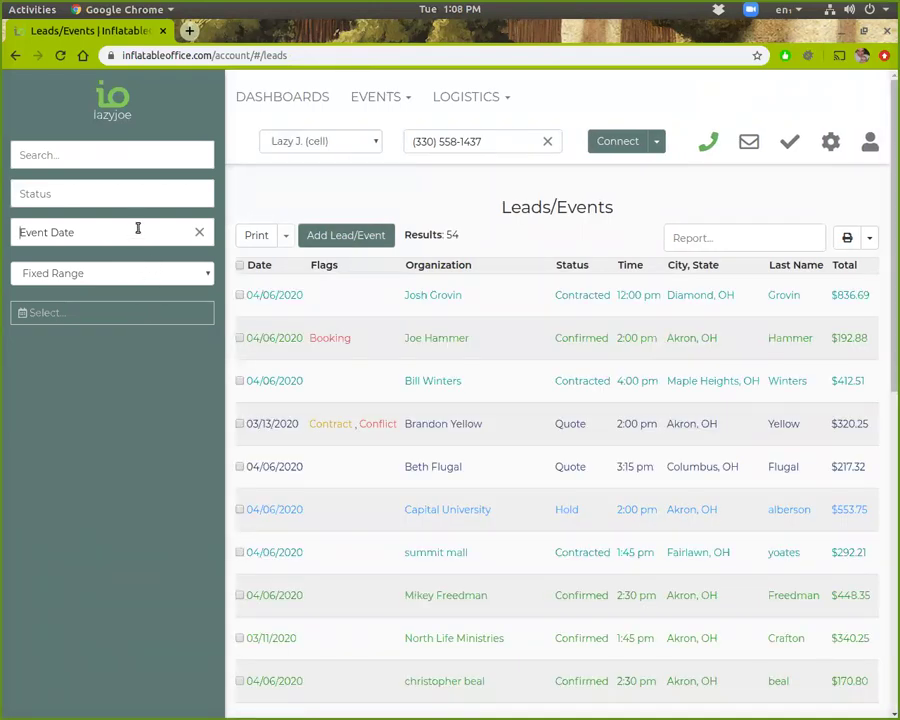
{"action": "left_click", "coordinate": [200, 231]}
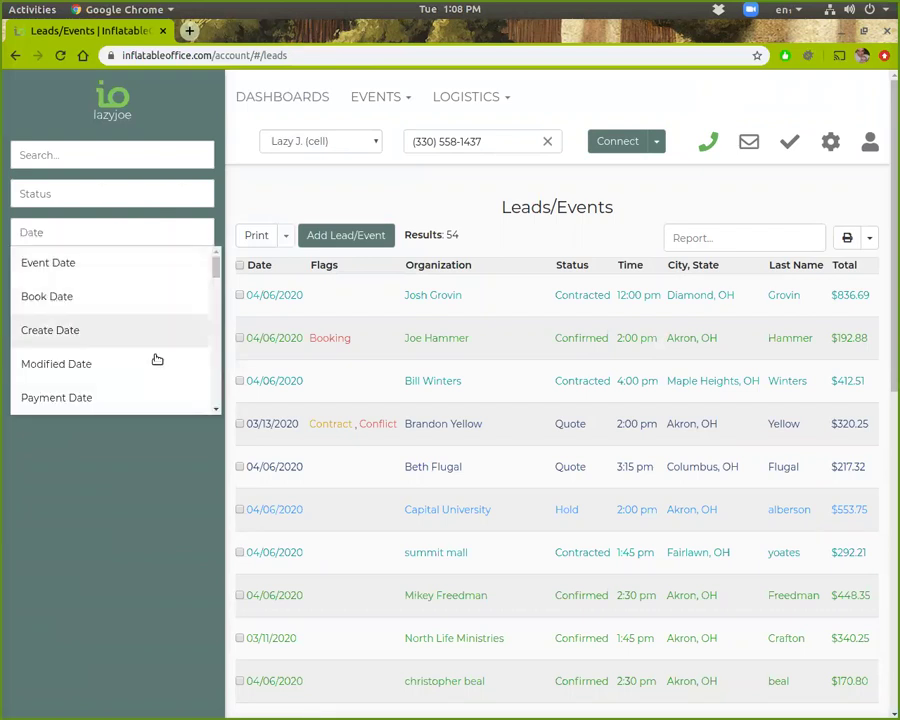
{"action": "scroll", "coordinate": [152, 375], "scroll_direction": "down", "scroll_amount": 3}
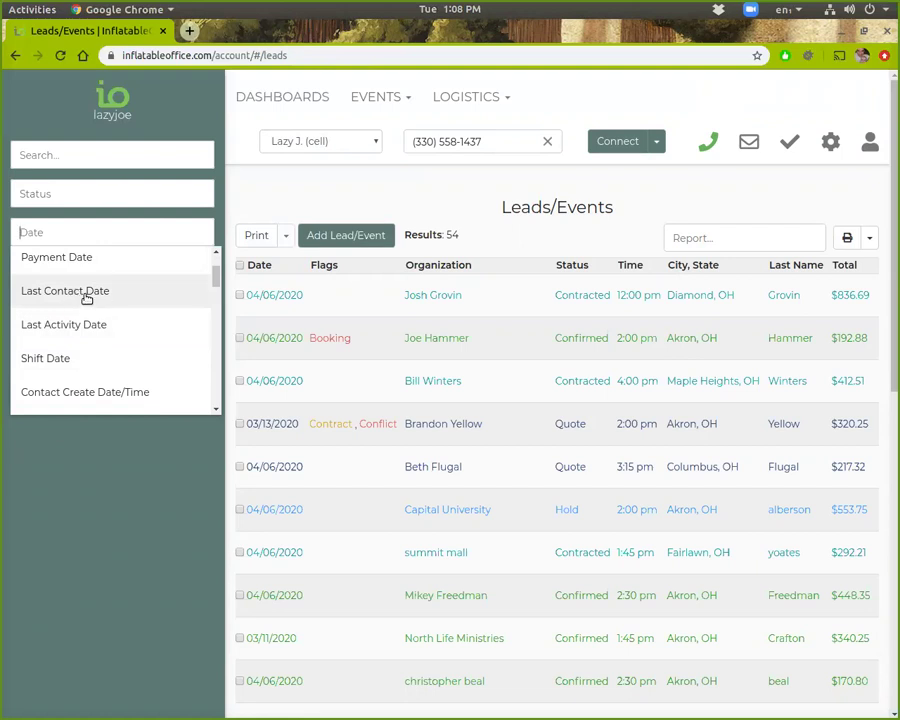
{"action": "left_click", "coordinate": [224, 232]}
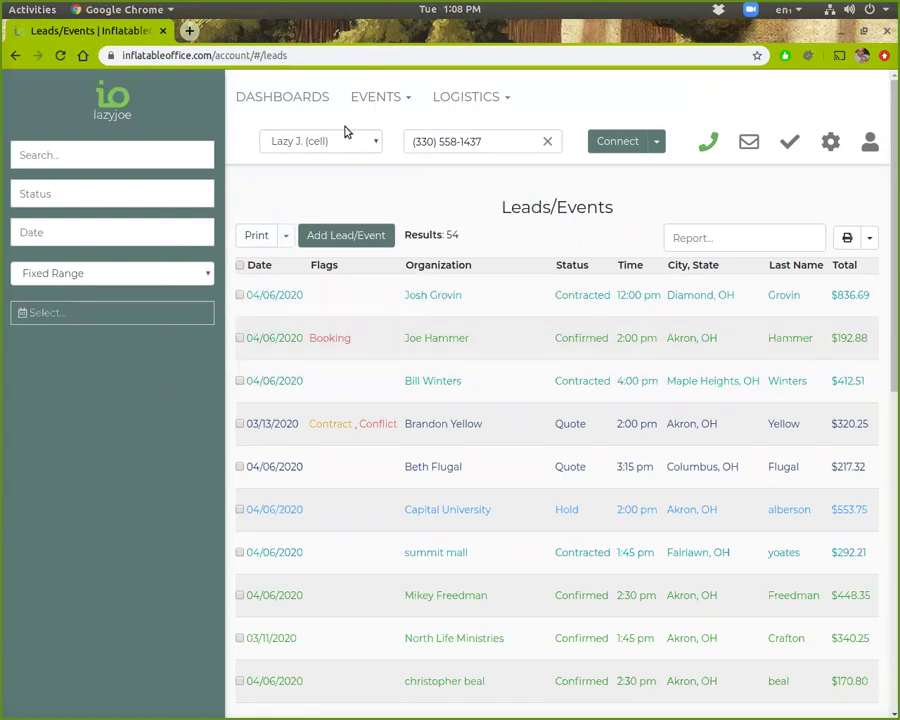
View the call statistics on the Phone dashboard and hide the dialer
{"action": "left_click", "coordinate": [297, 100]}
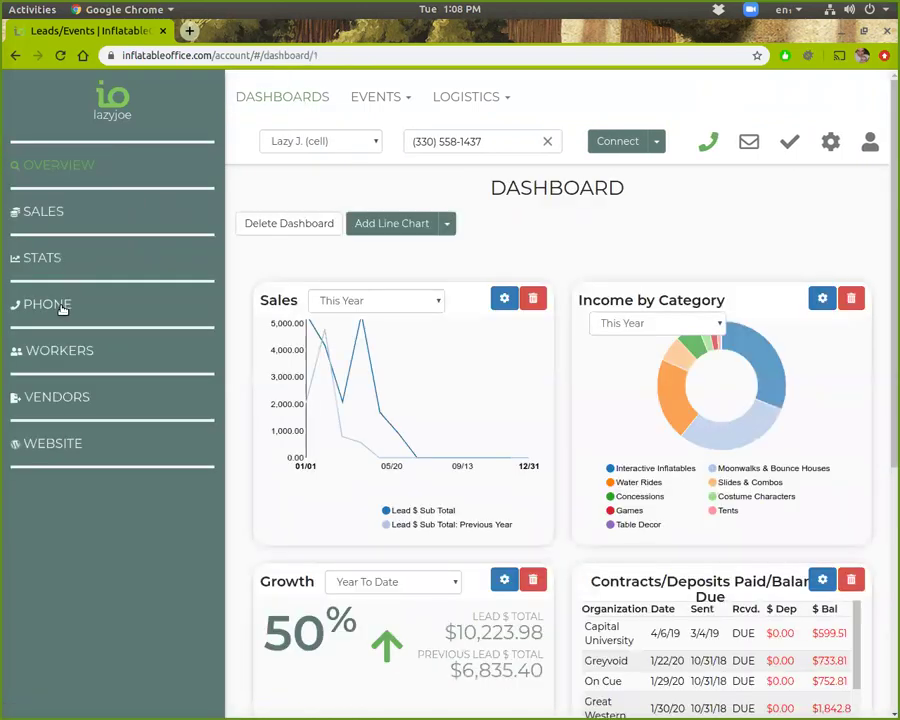
{"action": "left_click", "coordinate": [62, 308]}
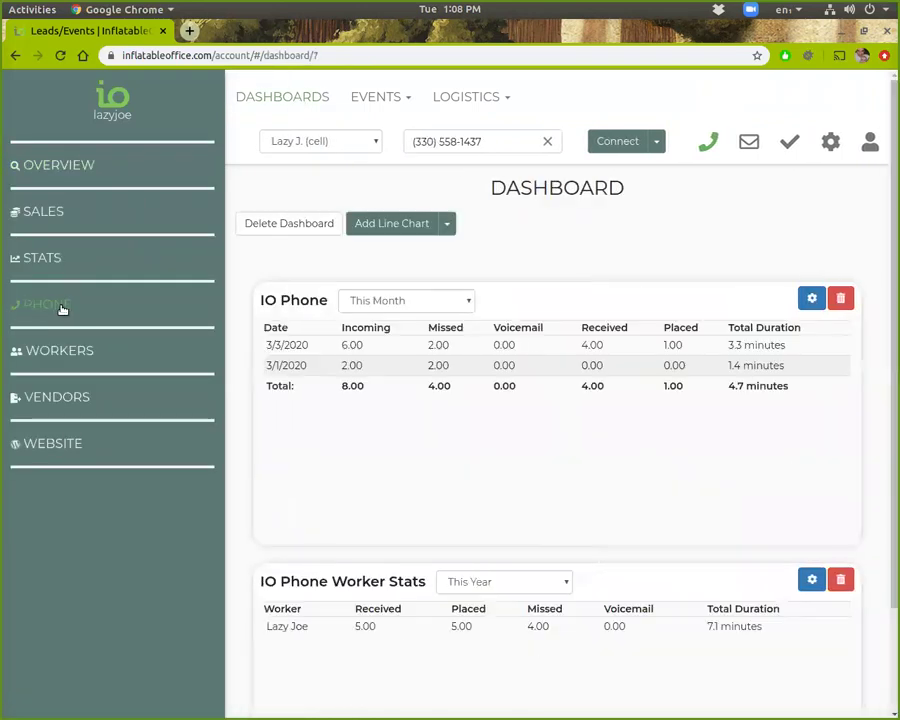
{"action": "left_click", "coordinate": [708, 146]}
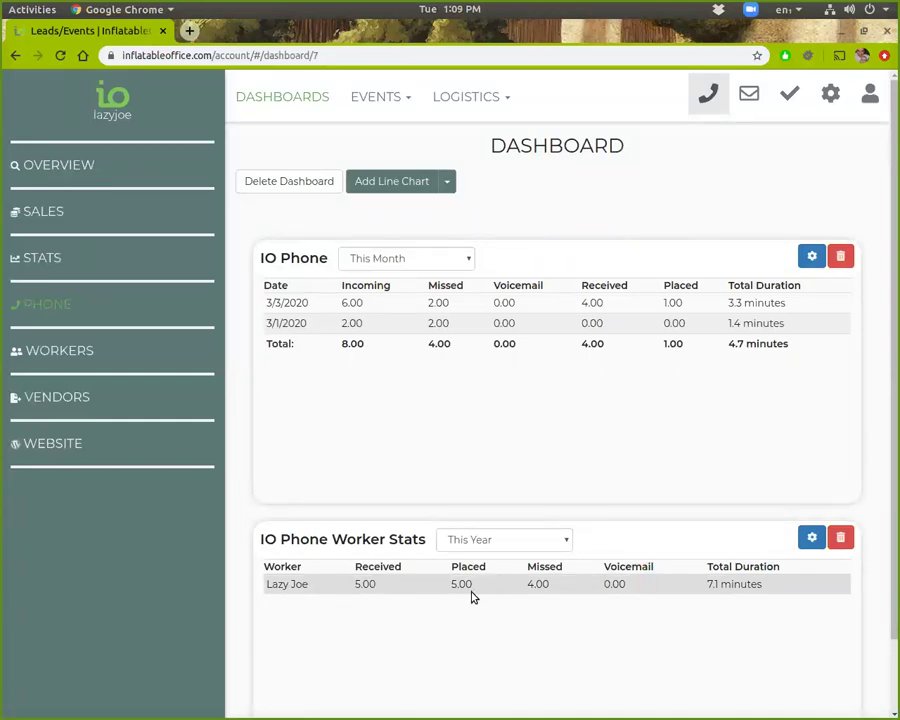
Open the Alerts Center settings to review the IO Phone alerts for missed calls, texts and voicemails
{"action": "left_click", "coordinate": [822, 103]}
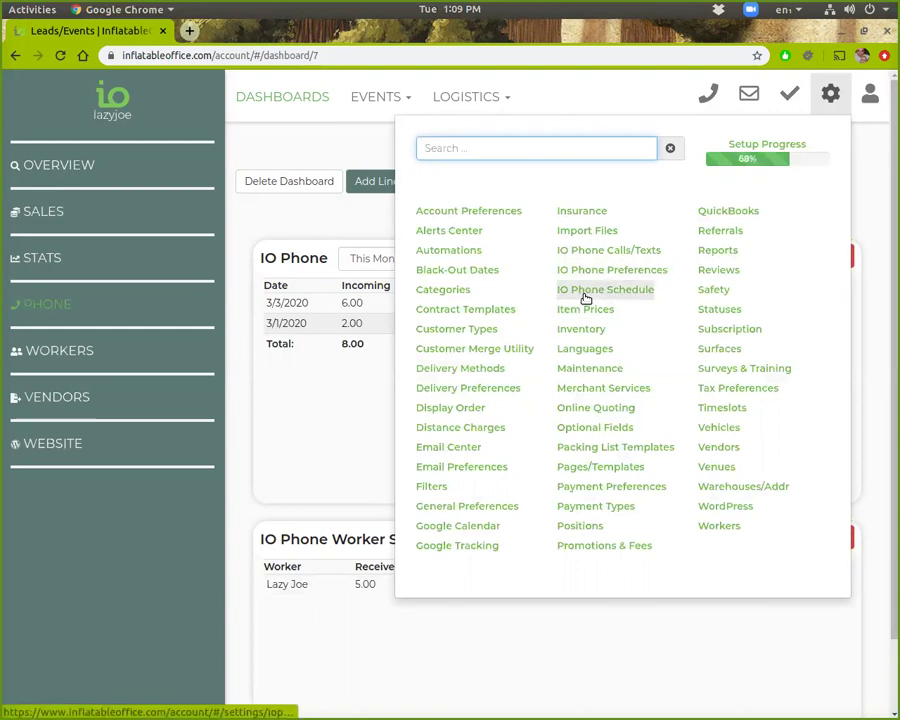
{"action": "left_click", "coordinate": [463, 234]}
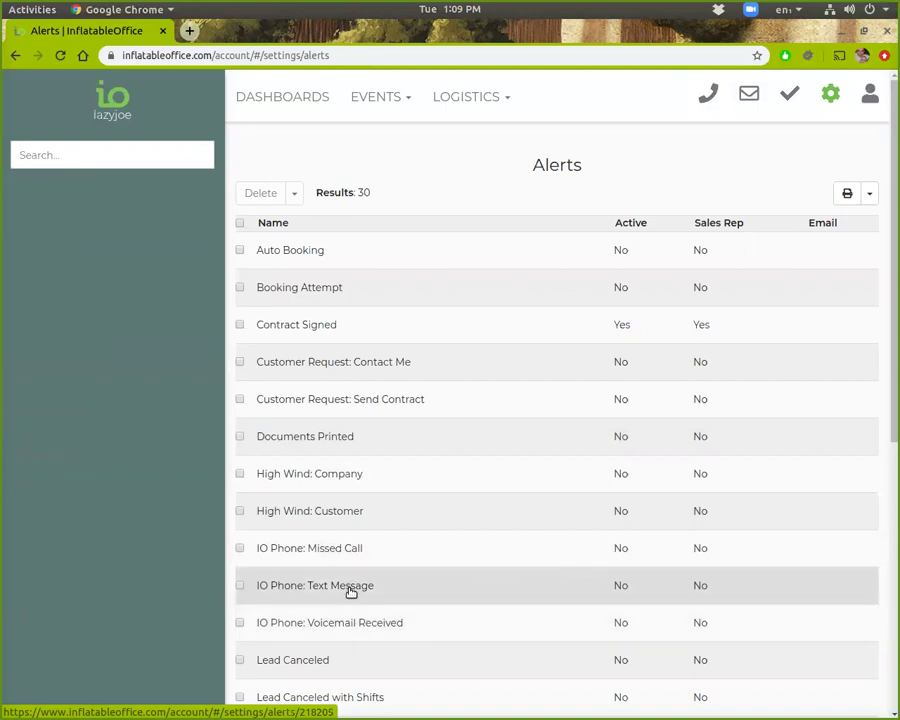
View the details of the 1:06pm received call in the IO Phone Calls/Texts log, and return to the log
{"action": "left_click", "coordinate": [828, 95]}
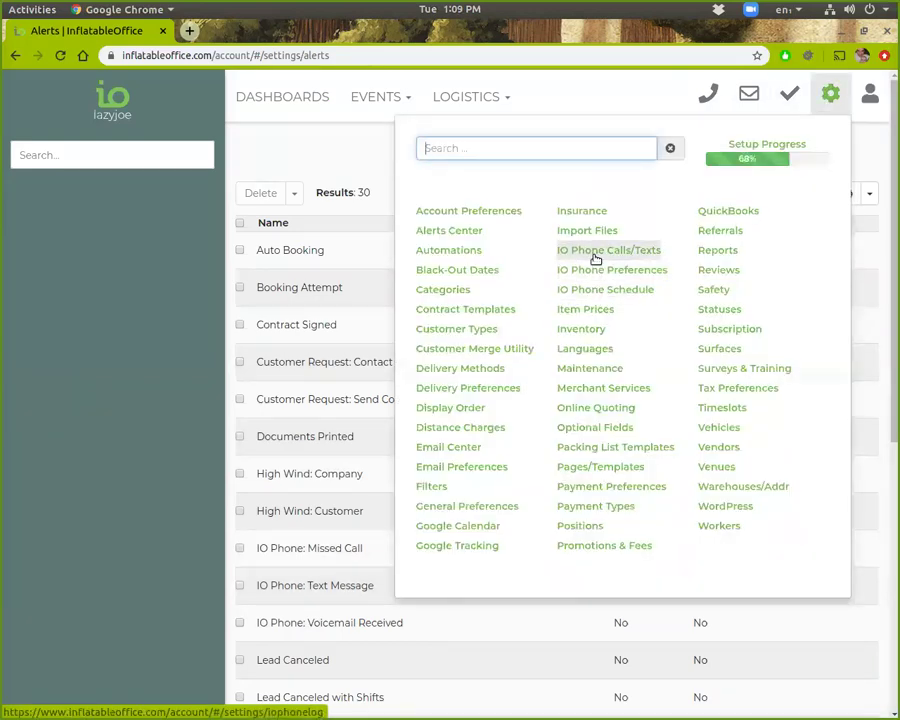
{"action": "left_click", "coordinate": [594, 256]}
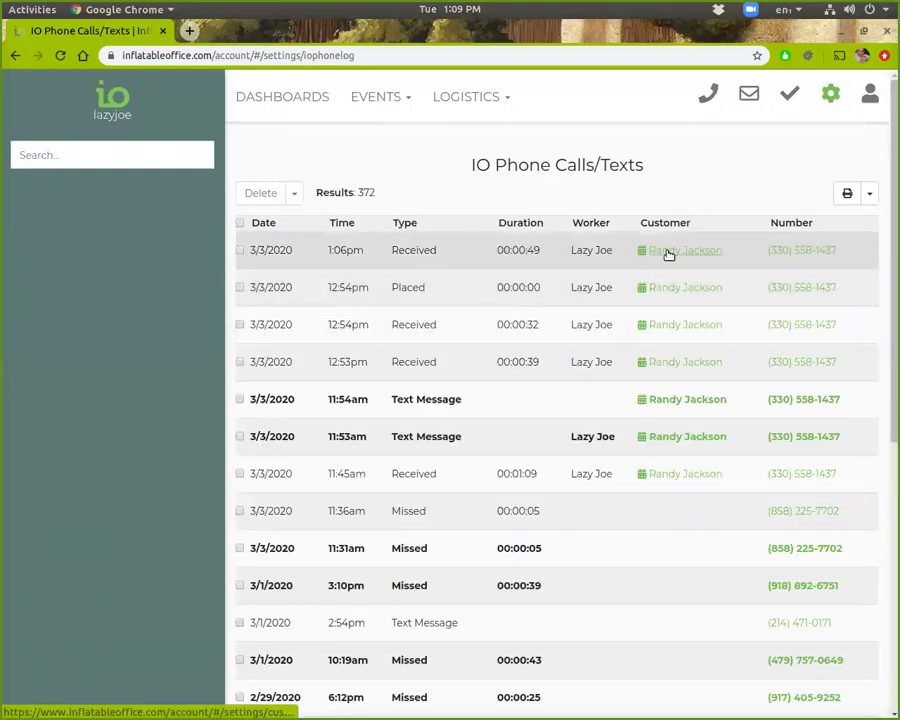
{"action": "left_click", "coordinate": [446, 252]}
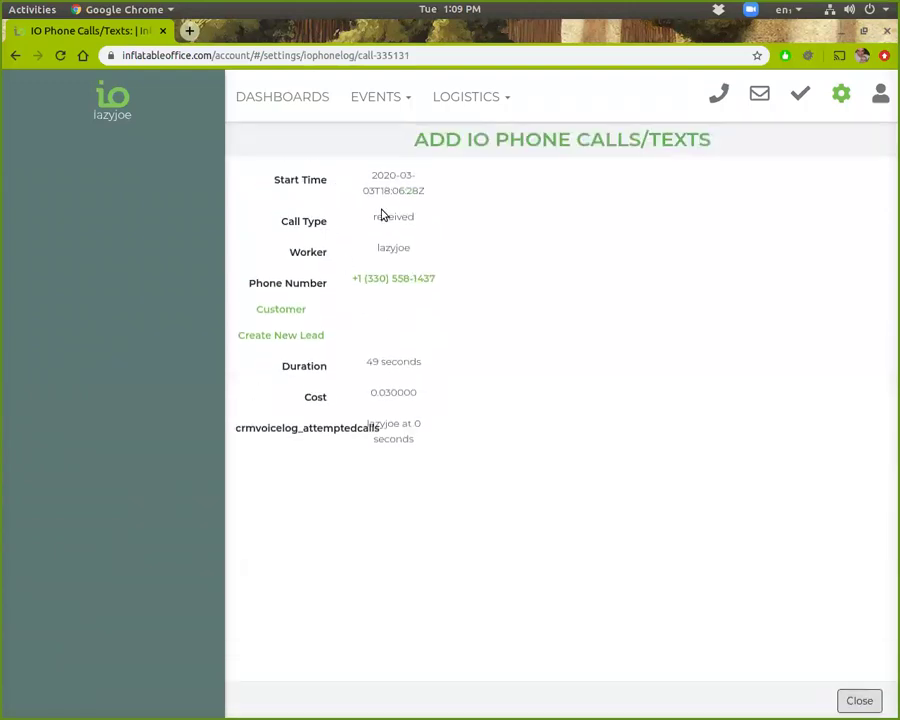
{"action": "double_click", "coordinate": [383, 247]}
{"action": "left_click", "coordinate": [867, 702]}
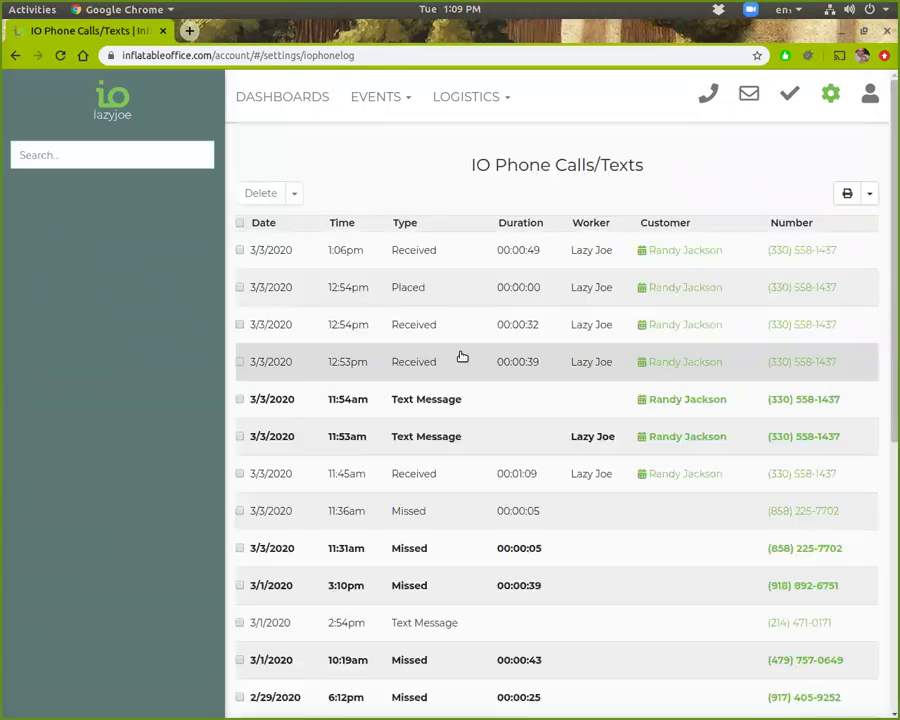
Open the 11:54am text conversation in the call log and follow its customer record to the customer's lead
{"action": "left_click", "coordinate": [498, 405]}
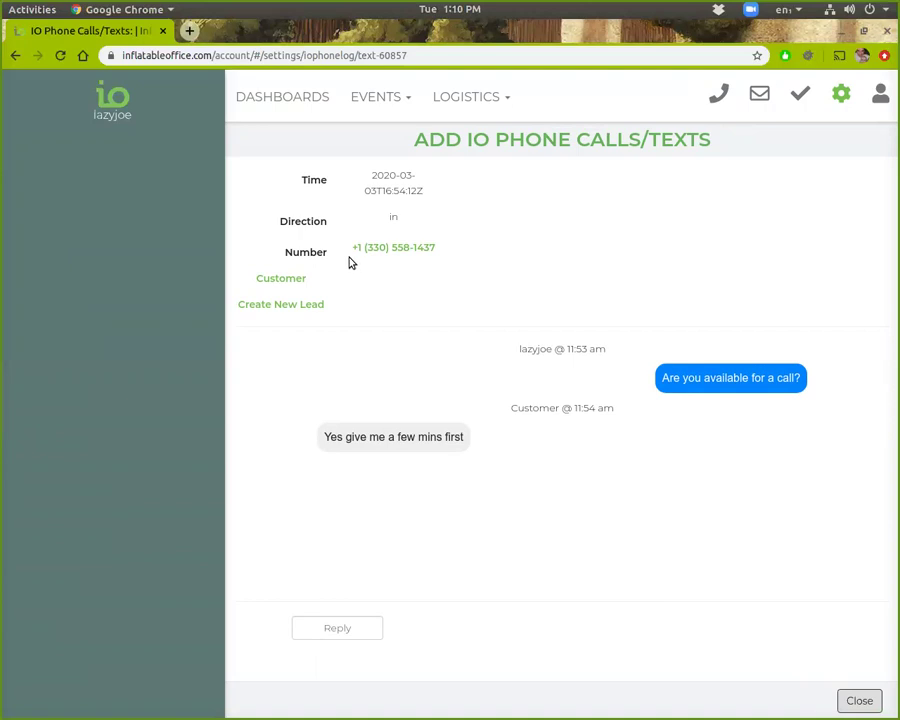
{"action": "left_click", "coordinate": [297, 279]}
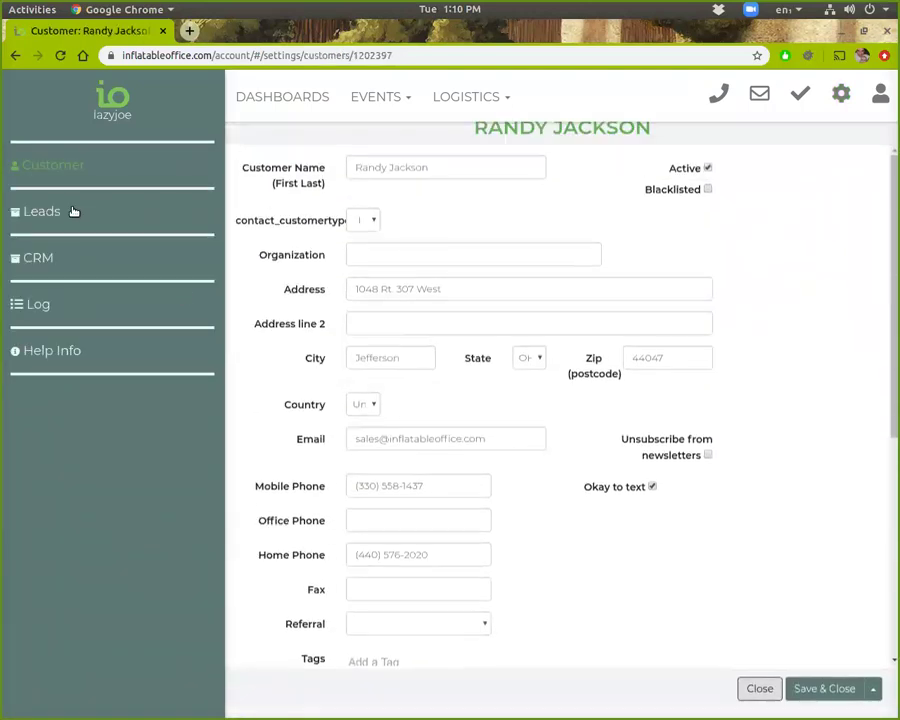
{"action": "left_click", "coordinate": [73, 211]}
{"action": "left_click", "coordinate": [305, 544]}
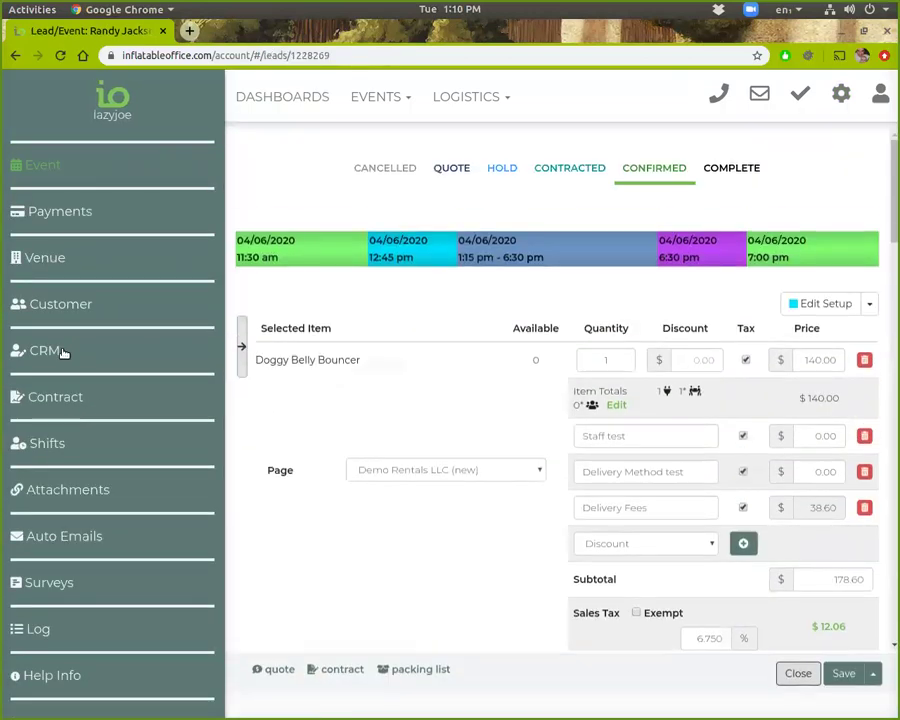
Review the calls, texts and emails in the lead's CRM history, and close the lead
{"action": "left_click", "coordinate": [62, 352]}
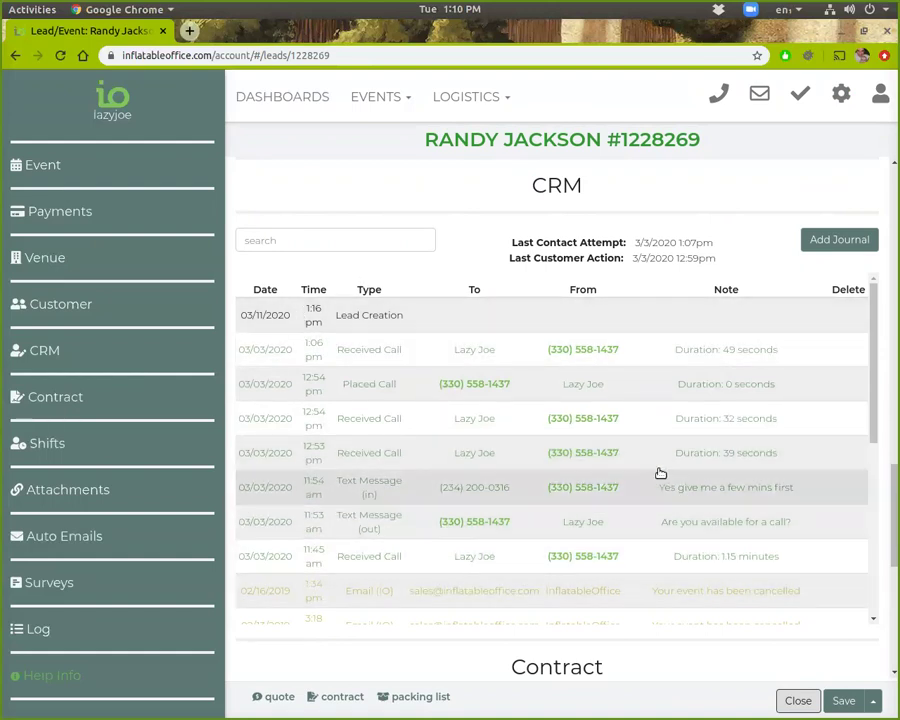
{"action": "scroll", "coordinate": [511, 579], "scroll_direction": "down", "scroll_amount": 1}
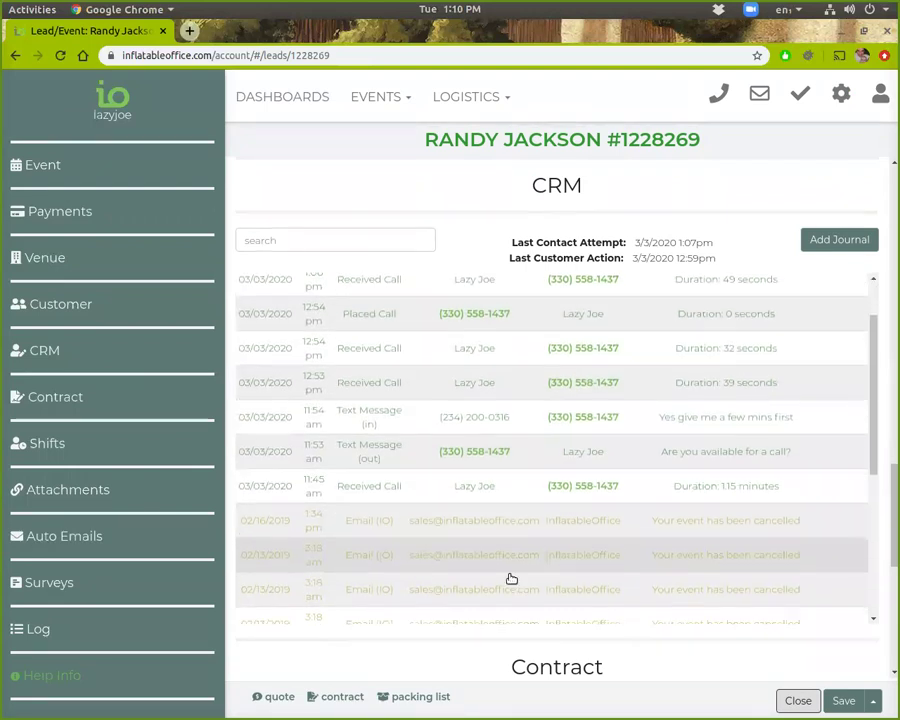
{"action": "scroll", "coordinate": [620, 470], "scroll_direction": "up", "scroll_amount": 1}
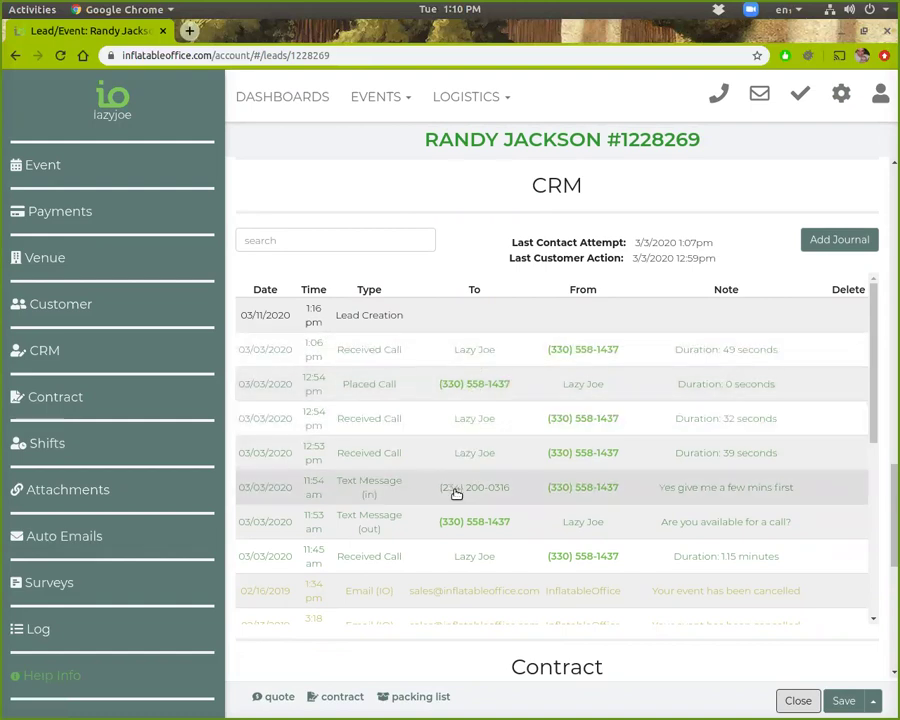
{"action": "left_click", "coordinate": [798, 703]}
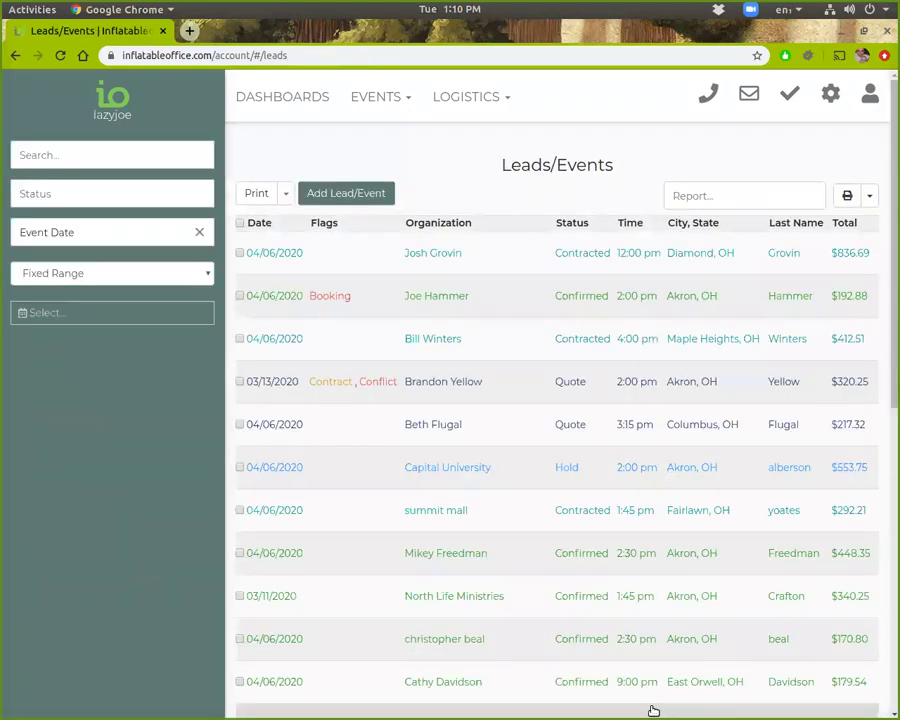
Reopen the dialer, switch it to text messaging, and load the message template named Text
{"action": "scroll", "coordinate": [377, 327], "scroll_direction": "down", "scroll_amount": 5}
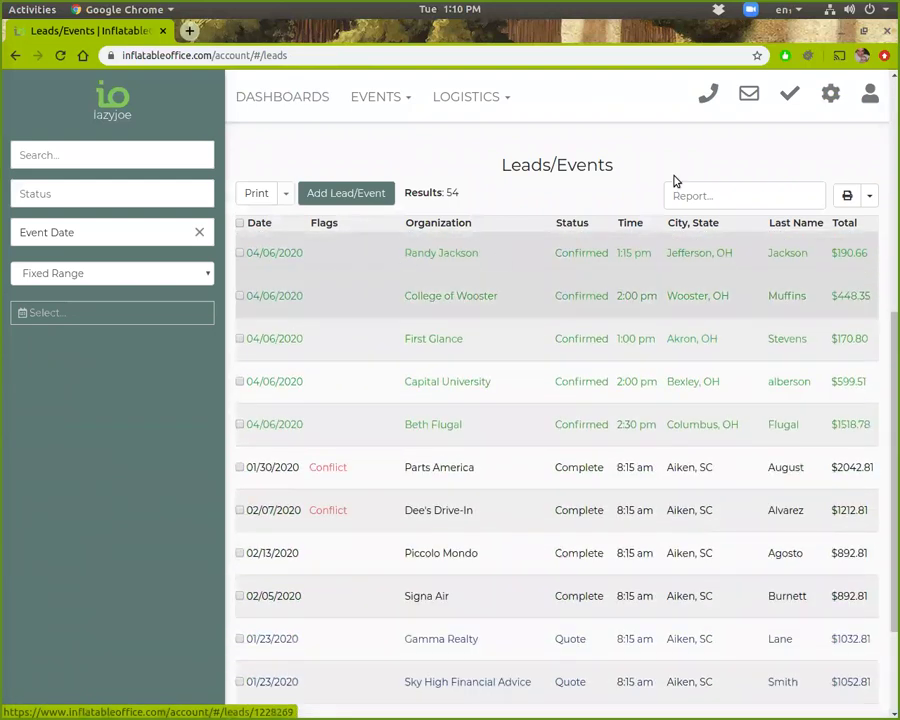
{"action": "left_click", "coordinate": [708, 92]}
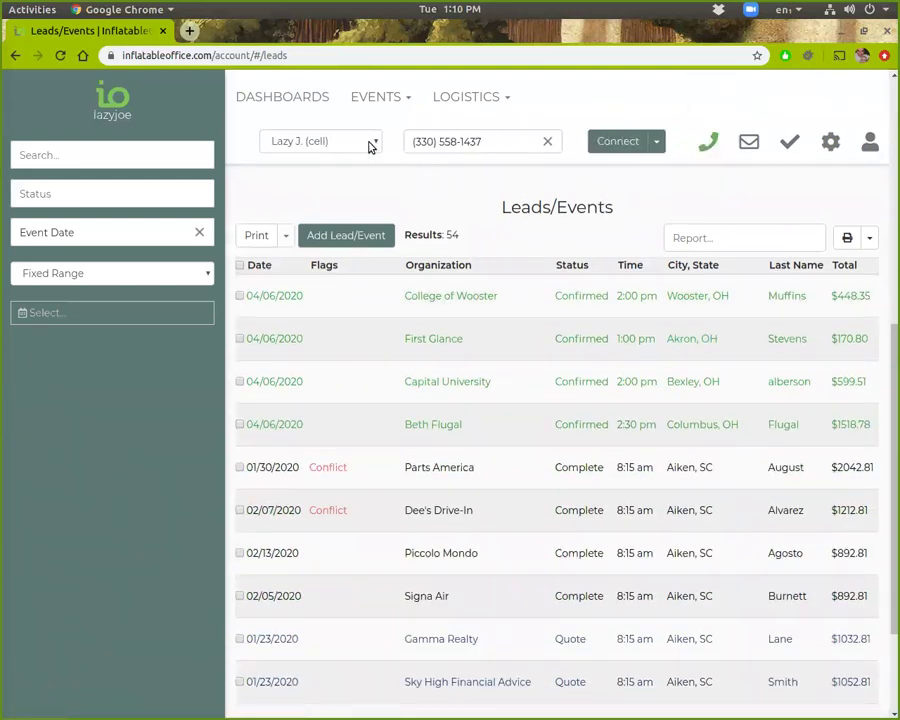
{"action": "left_click", "coordinate": [370, 146]}
{"action": "left_click", "coordinate": [352, 158]}
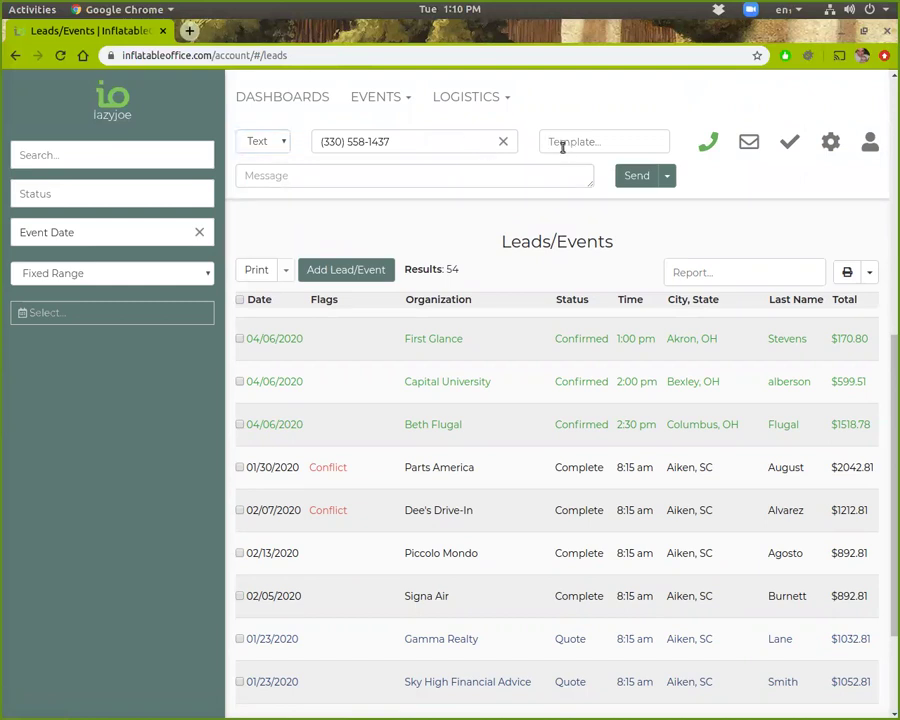
{"action": "type", "text": "text"}
{"action": "left_click", "coordinate": [576, 168]}
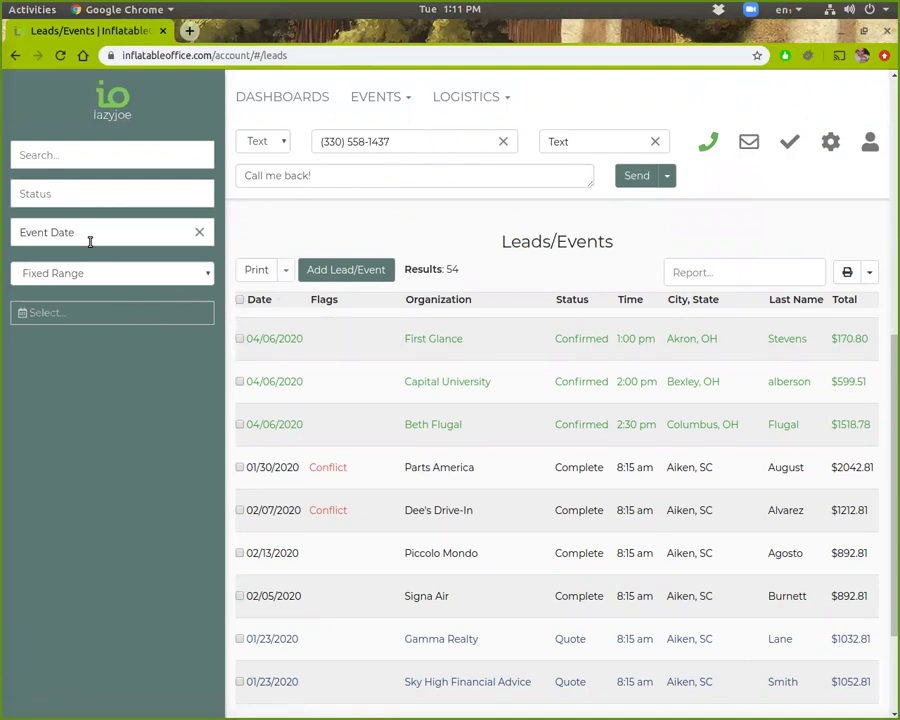
Filter the Leads/Events list to event dates within the next 10 days
{"action": "left_click", "coordinate": [125, 281]}
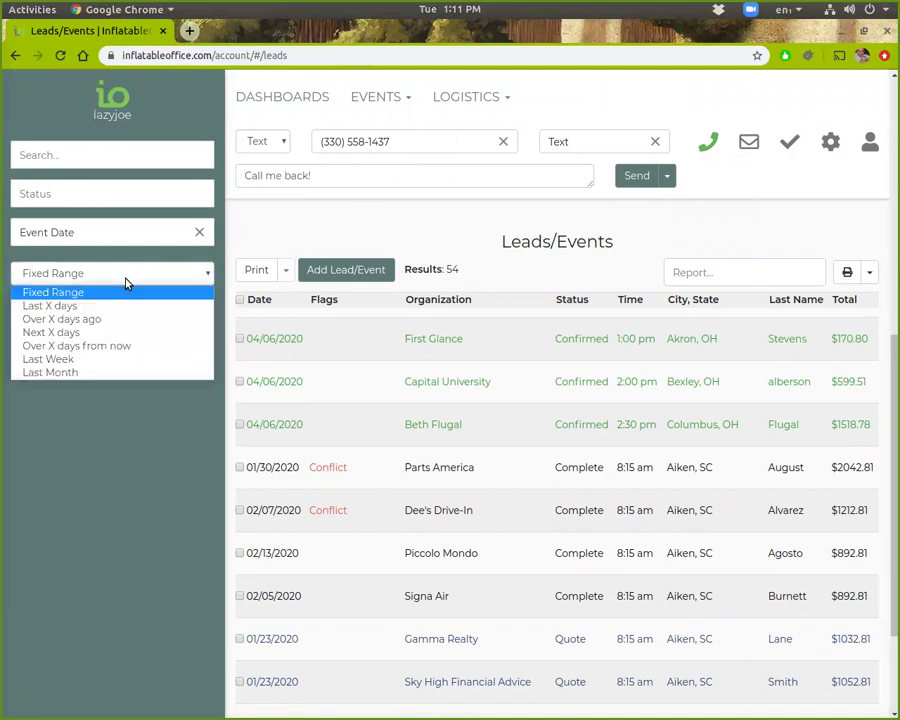
{"action": "left_click", "coordinate": [55, 332]}
{"action": "left_click", "coordinate": [36, 313]}
{"action": "type", "text": "10"}
{"action": "left_click", "coordinate": [29, 353]}
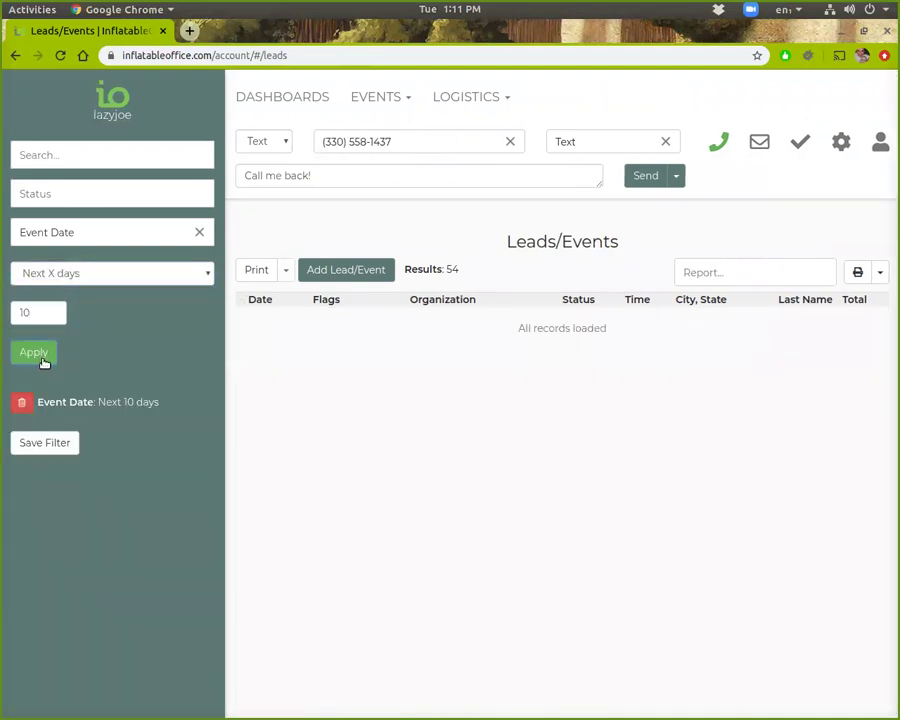
Select all the filtered leads and start a bulk email to them, declining the confirmation
{"action": "left_click", "coordinate": [240, 300]}
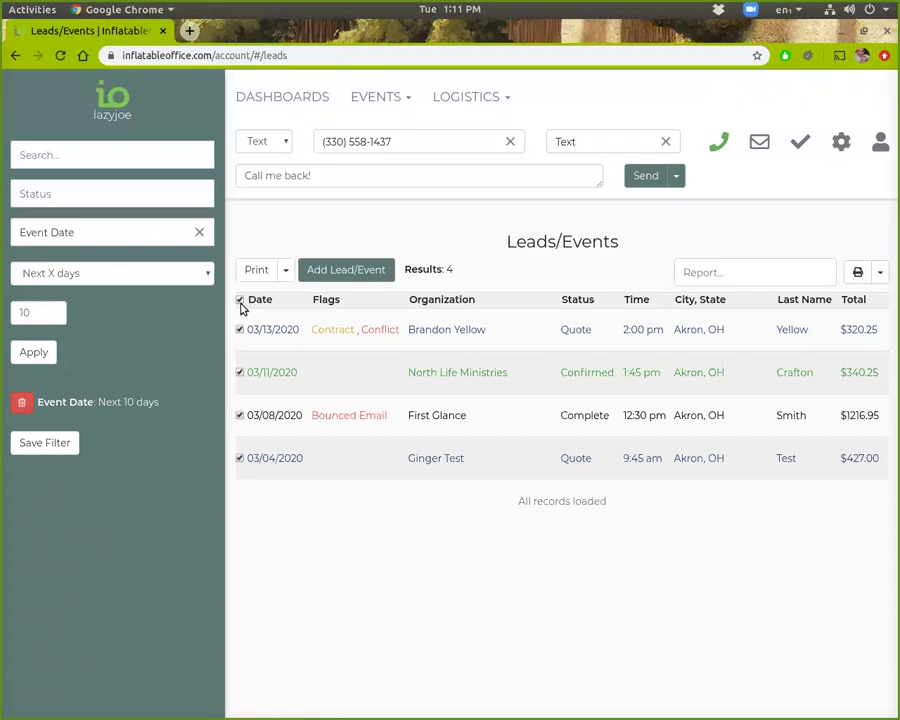
{"action": "left_click", "coordinate": [284, 274]}
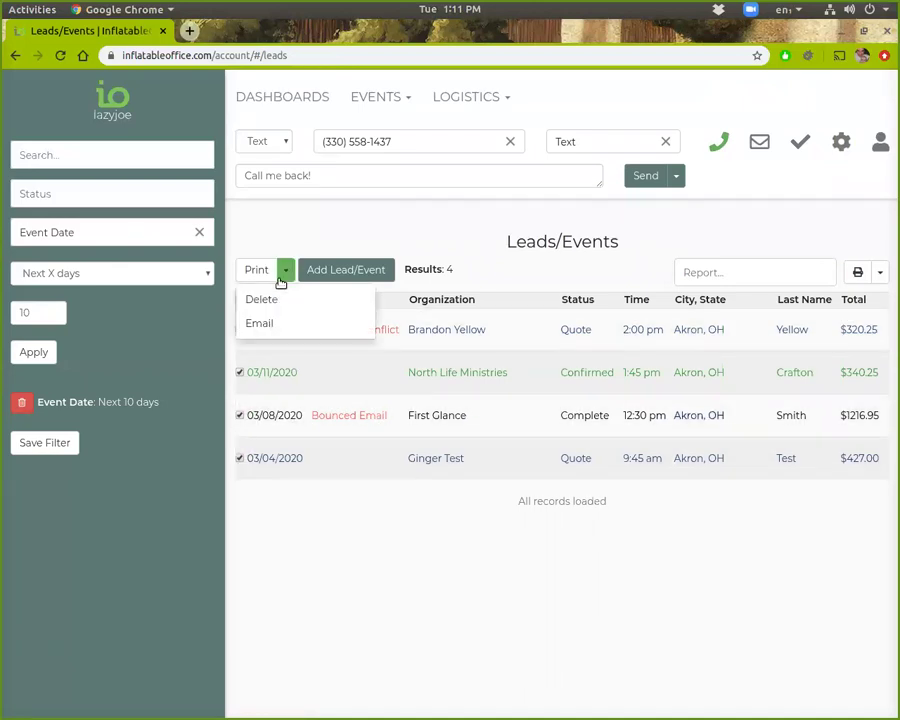
{"action": "left_click", "coordinate": [282, 327]}
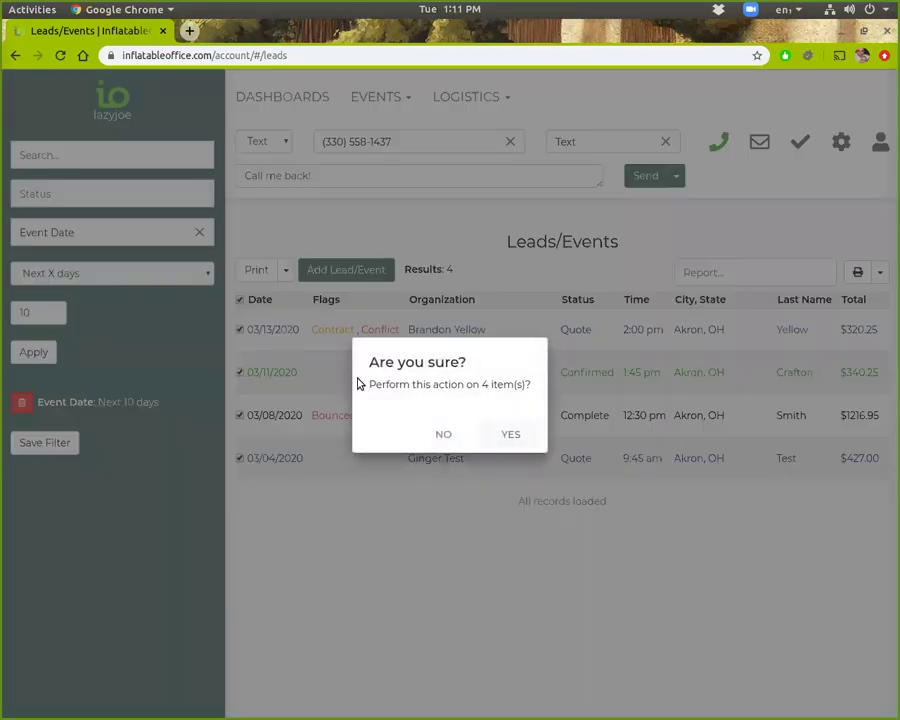
{"action": "left_click", "coordinate": [444, 437]}
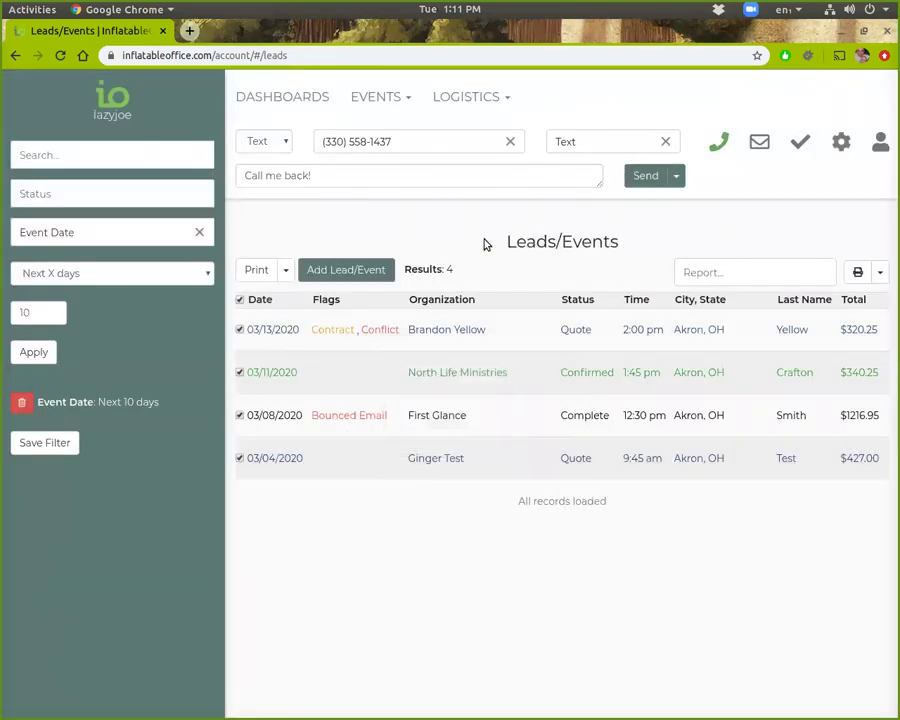
Open the Automations settings and start adding a new automation
{"action": "left_click", "coordinate": [836, 148]}
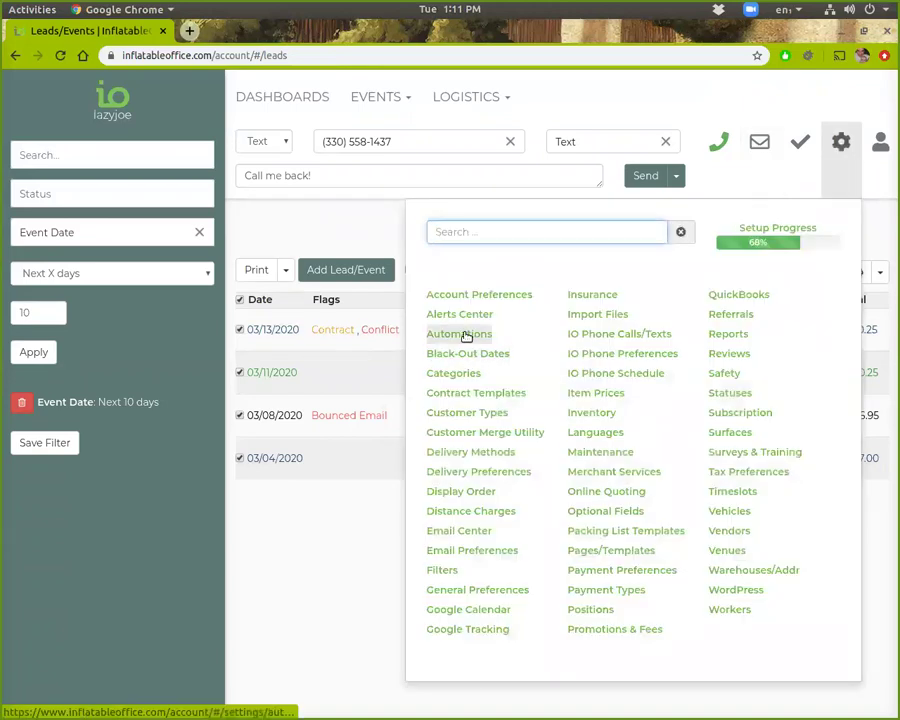
{"action": "left_click", "coordinate": [466, 337]}
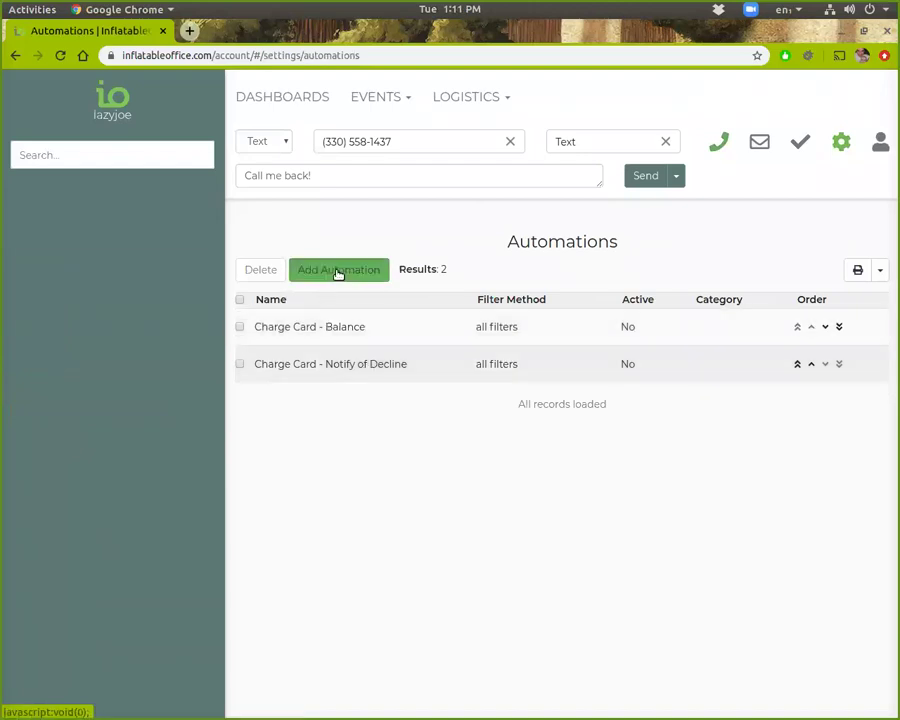
{"action": "left_click", "coordinate": [337, 271]}
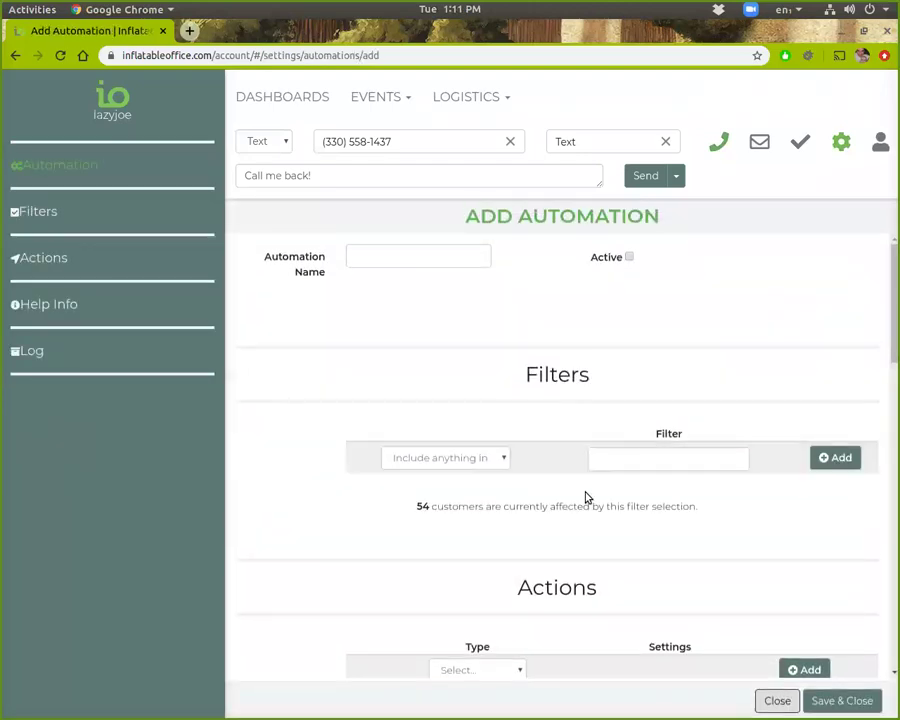
Set the new automation's action type to text with the template named Text, closing the template editor without changes
{"action": "scroll", "coordinate": [600, 480], "scroll_direction": "down", "scroll_amount": 2}
{"action": "left_click", "coordinate": [486, 532]}
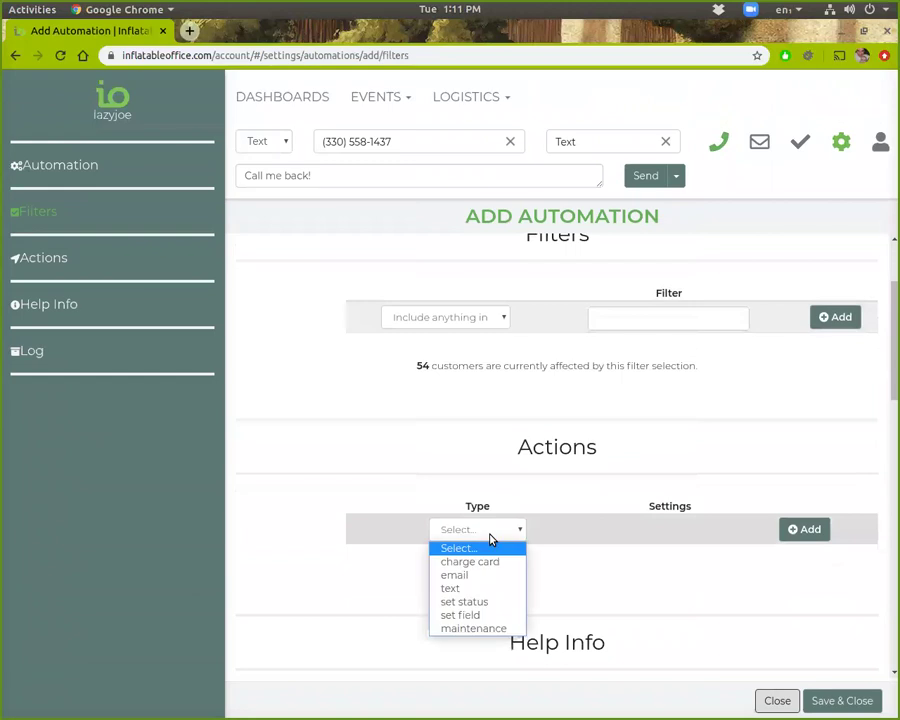
{"action": "left_click", "coordinate": [482, 588]}
{"action": "left_click", "coordinate": [646, 546]}
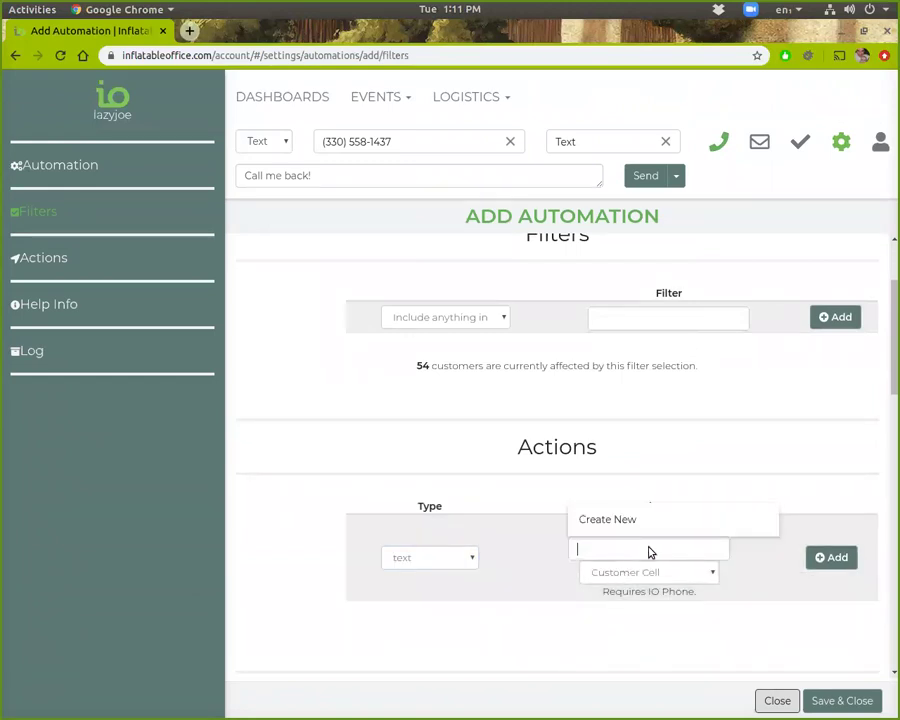
{"action": "type", "text": "te"}
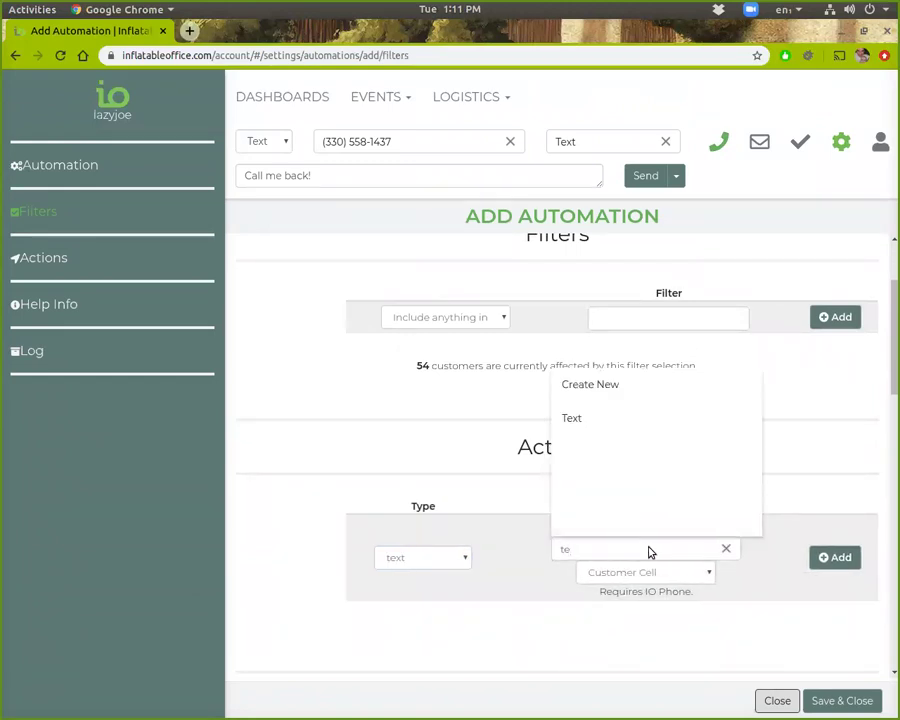
{"action": "left_click", "coordinate": [627, 420]}
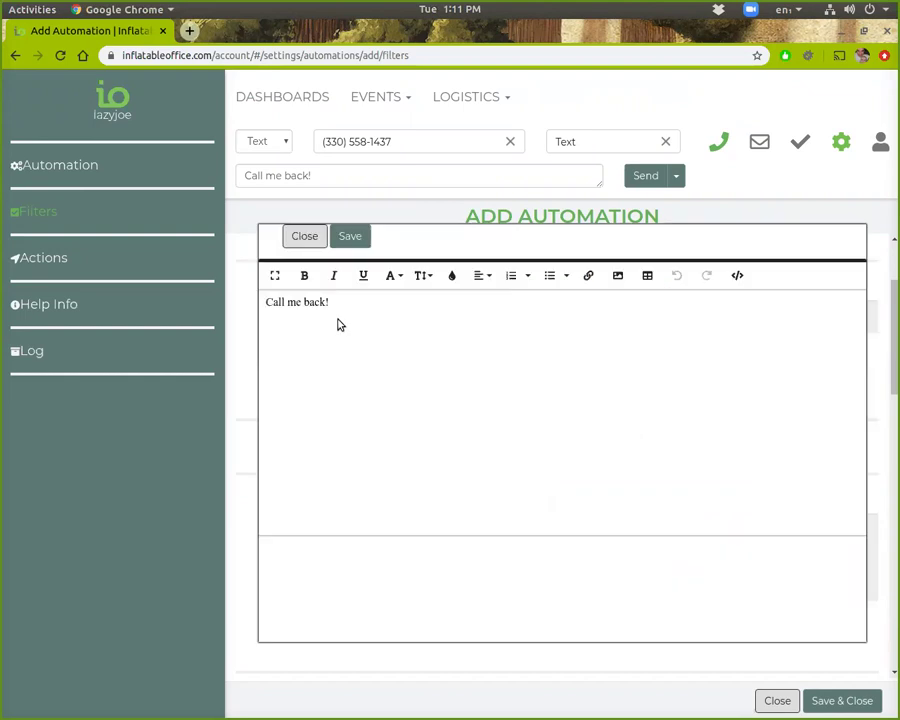
{"action": "left_click", "coordinate": [304, 235]}
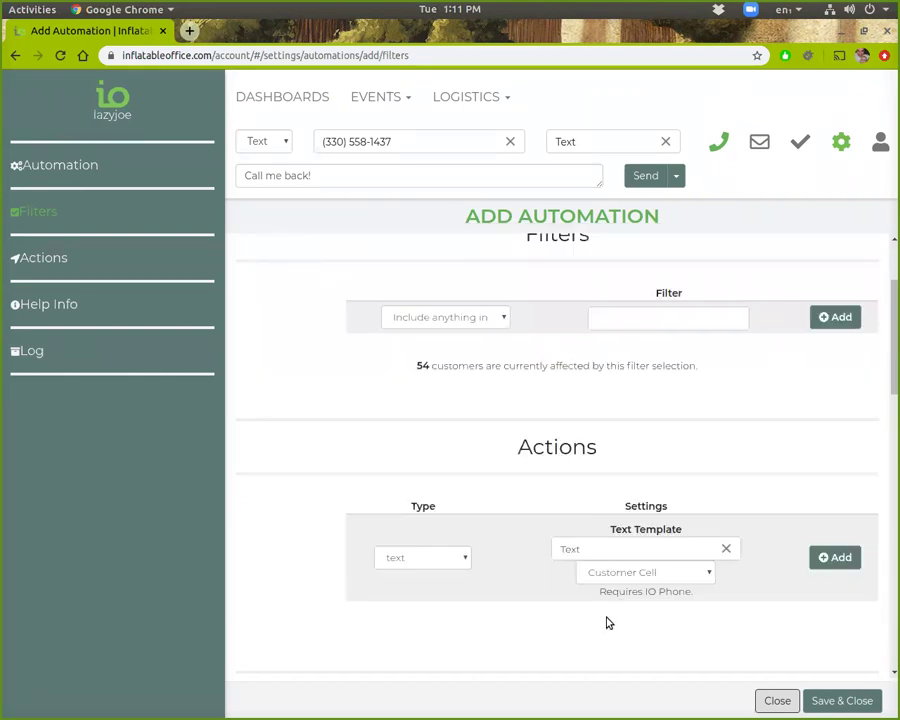
Leave the new automation without saving it and hide the phone dialer
{"action": "left_click", "coordinate": [777, 703]}
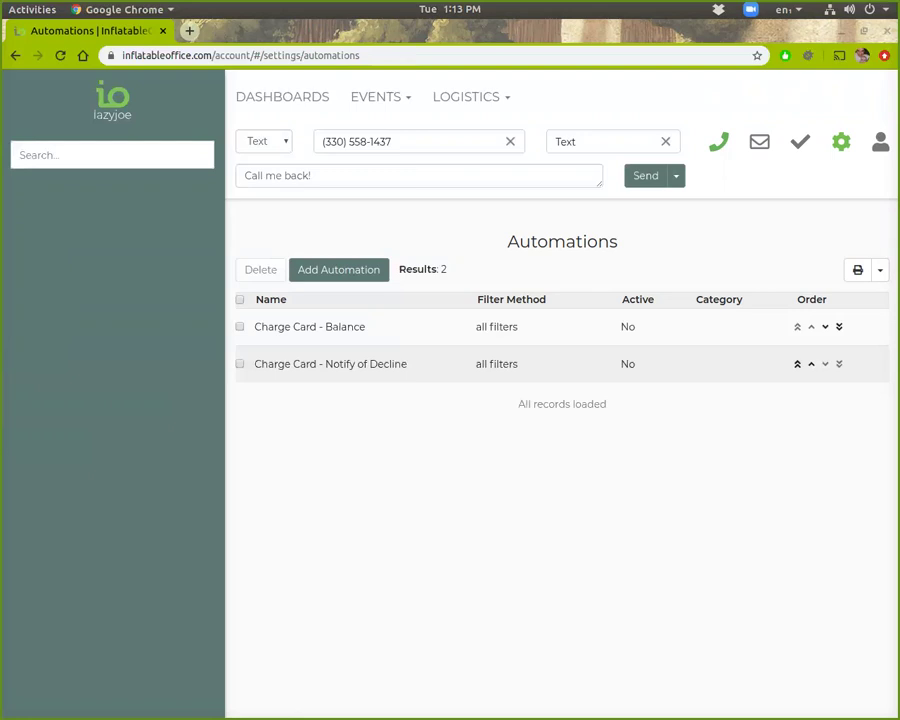
{"action": "left_click", "coordinate": [718, 141]}
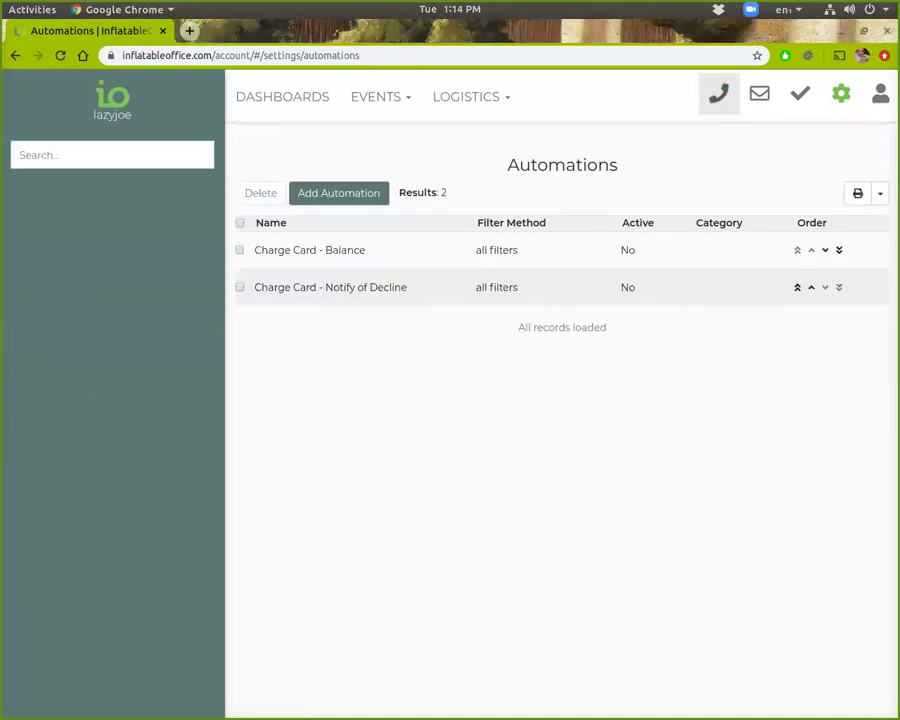